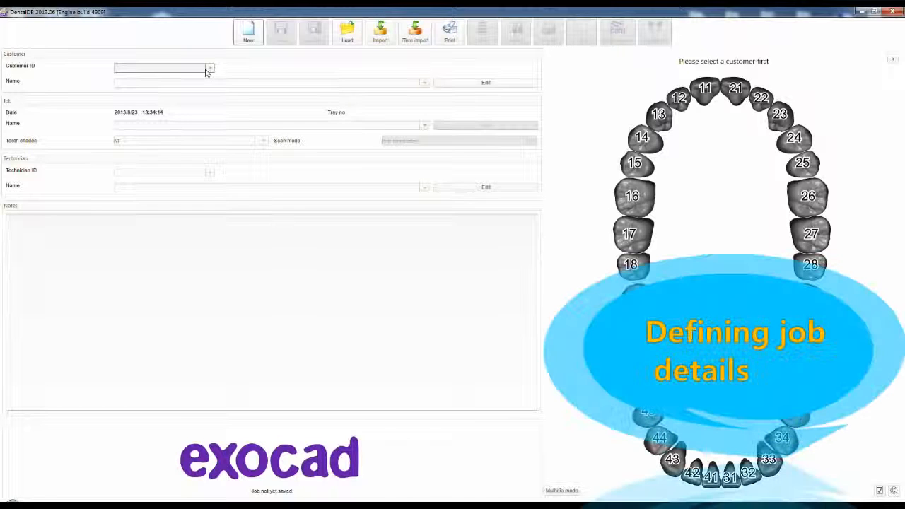
- Select the Default customer for the job and choose shining3d,sample as the job name
{"action": "left_click", "coordinate": [208, 69]}
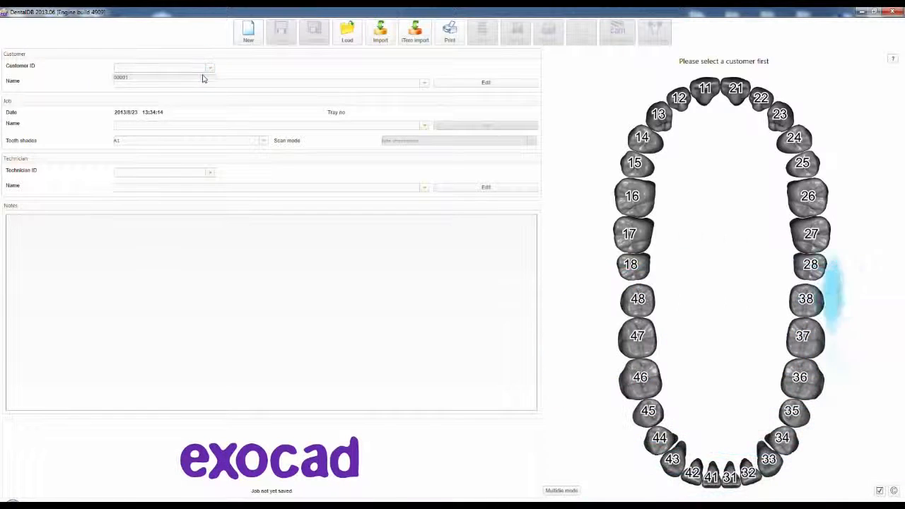
{"action": "left_click", "coordinate": [203, 79]}
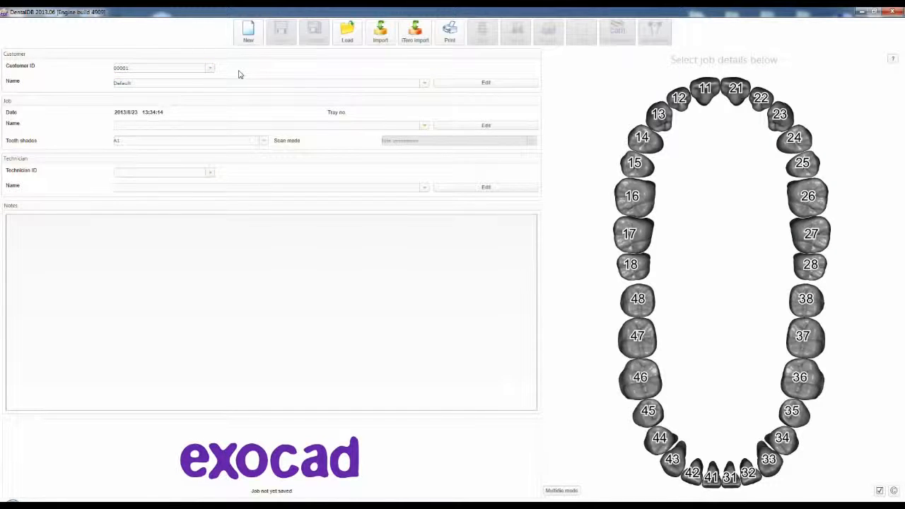
{"action": "left_click", "coordinate": [472, 82]}
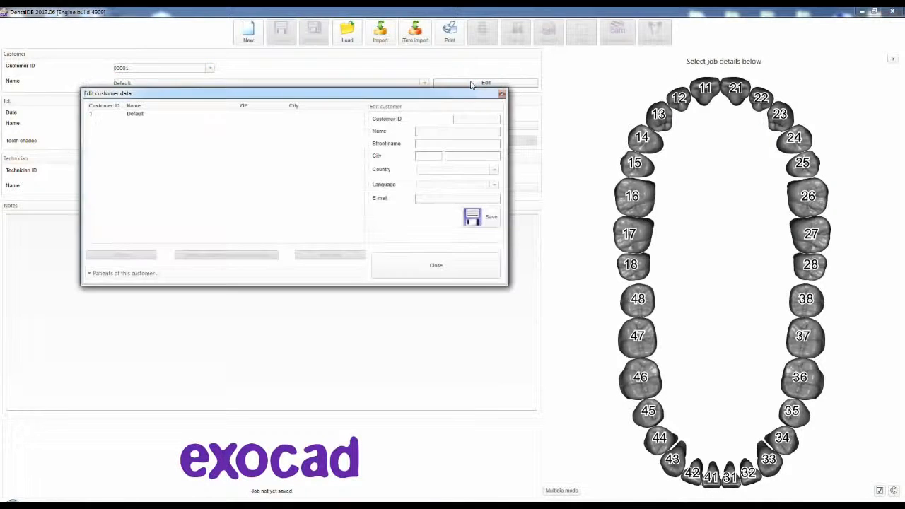
{"action": "left_click", "coordinate": [437, 265]}
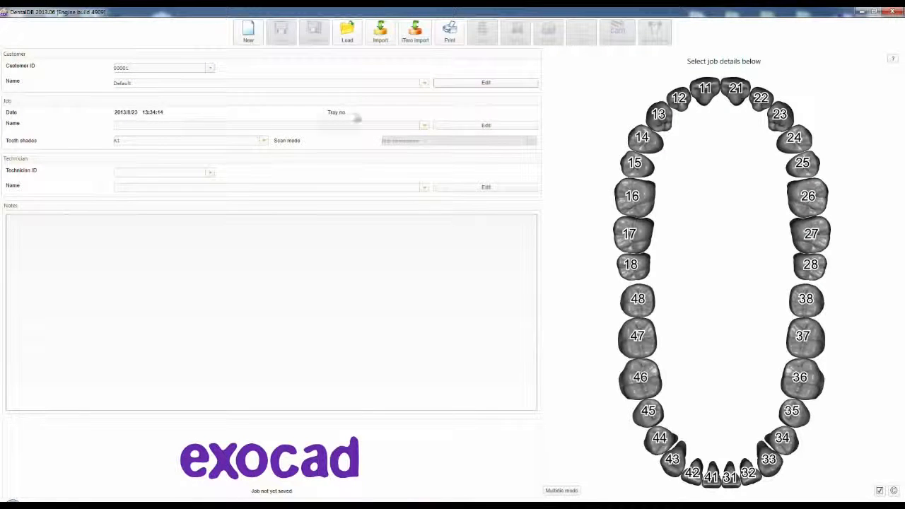
{"action": "left_click", "coordinate": [425, 125]}
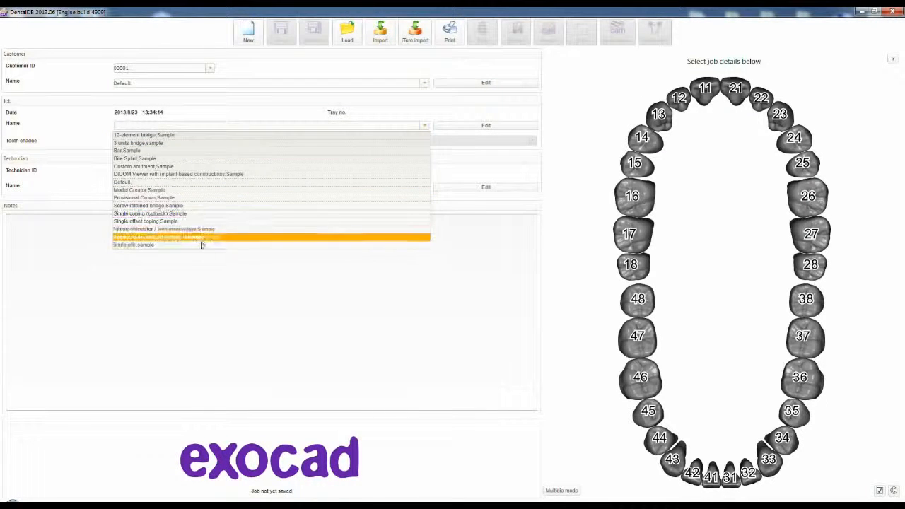
{"action": "left_click", "coordinate": [200, 247]}
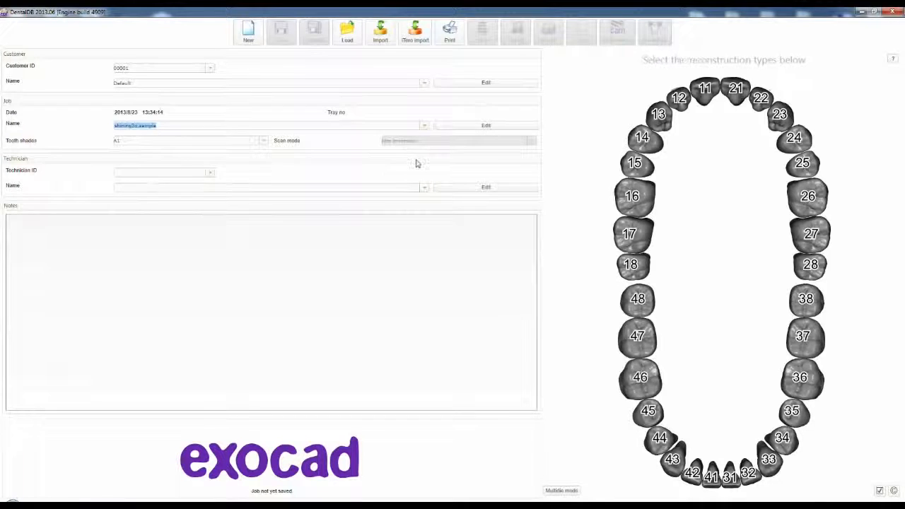
- Define tooth 24 as an offset coping in Zirconia with 3/4-Axis production and save the tooth job
{"action": "left_click", "coordinate": [795, 139]}
{"action": "left_click_drag", "start_coordinate": [690, 147], "coordinate": [496, 109]}
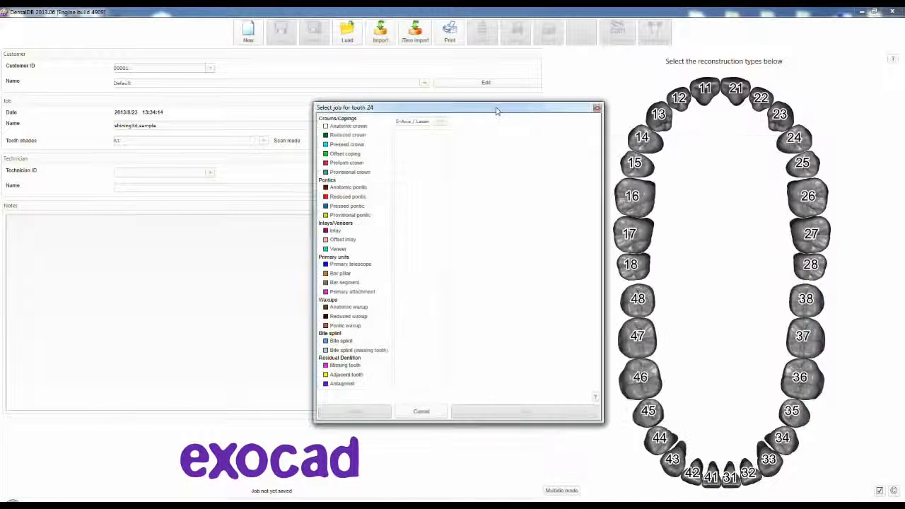
{"action": "left_click", "coordinate": [345, 155]}
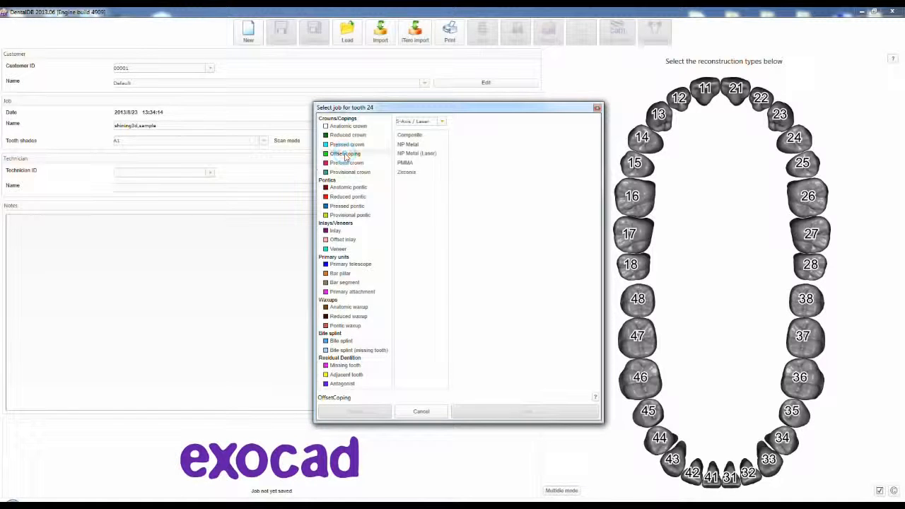
{"action": "left_click", "coordinate": [437, 122]}
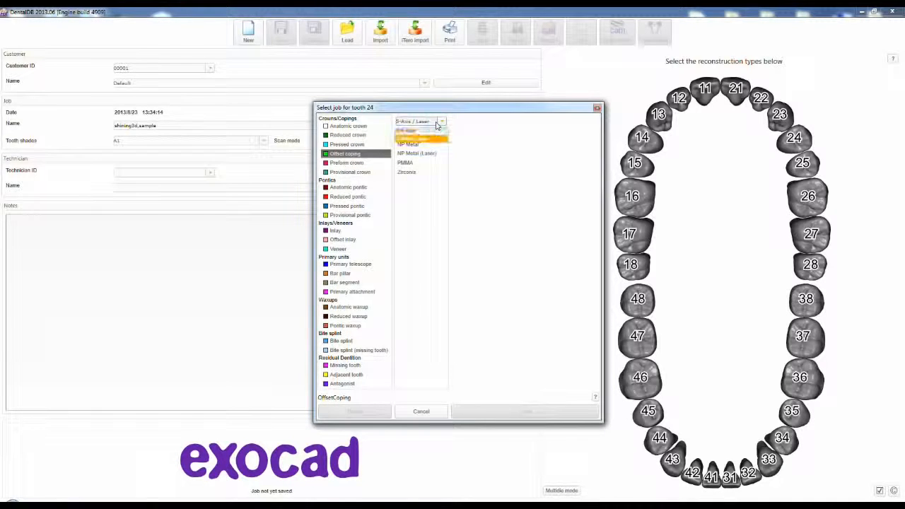
{"action": "left_click", "coordinate": [421, 132]}
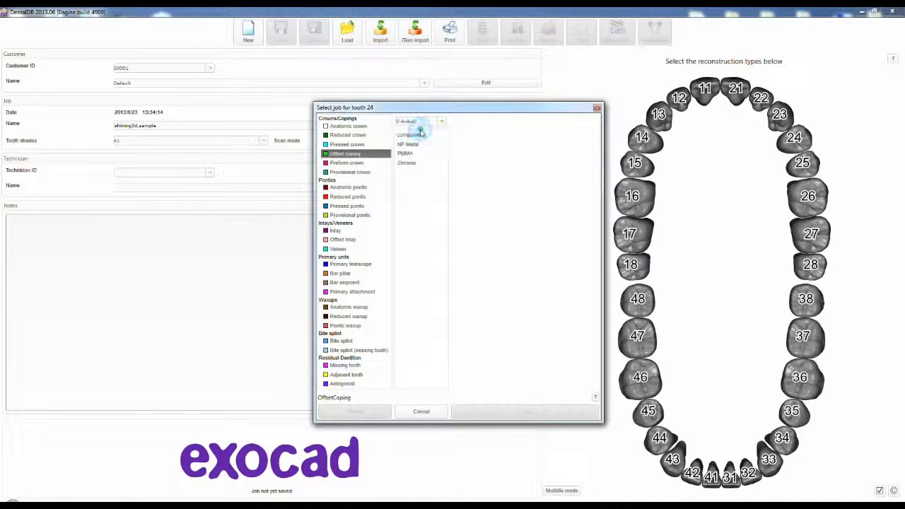
{"action": "left_click", "coordinate": [408, 163]}
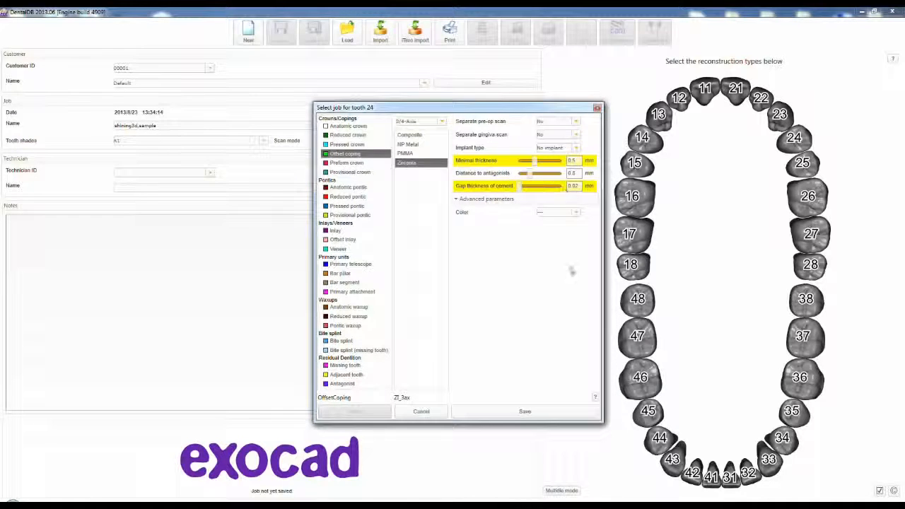
{"action": "left_click", "coordinate": [524, 411]}
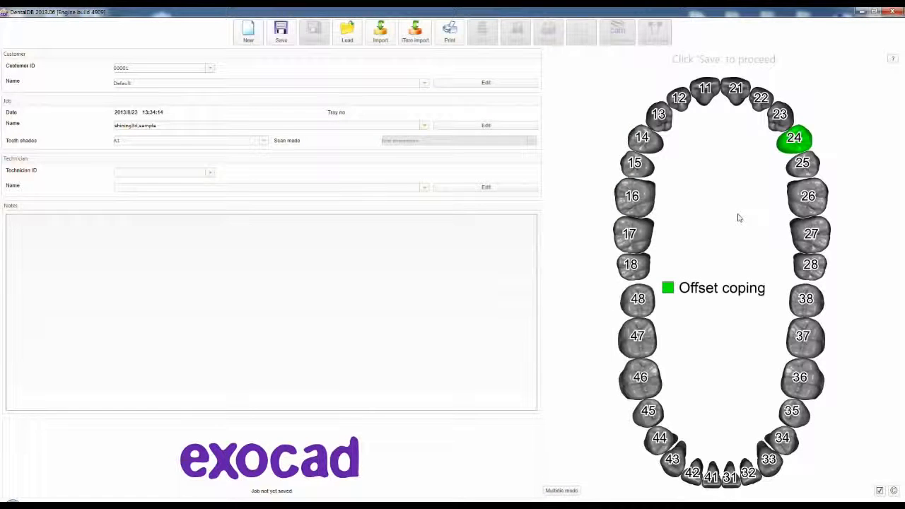
- Define tooth 25 as an anatomic pontic in Zirconia and save the tooth job
{"action": "left_click", "coordinate": [800, 163]}
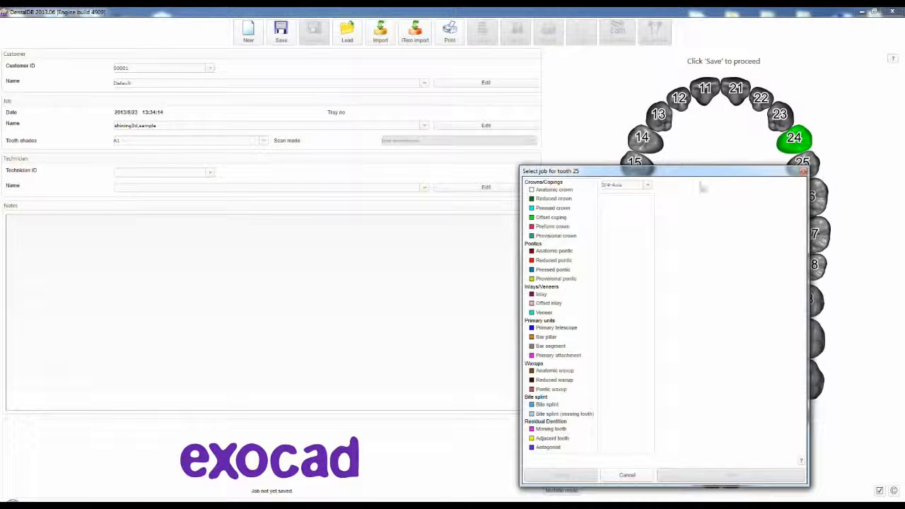
{"action": "left_click", "coordinate": [564, 252]}
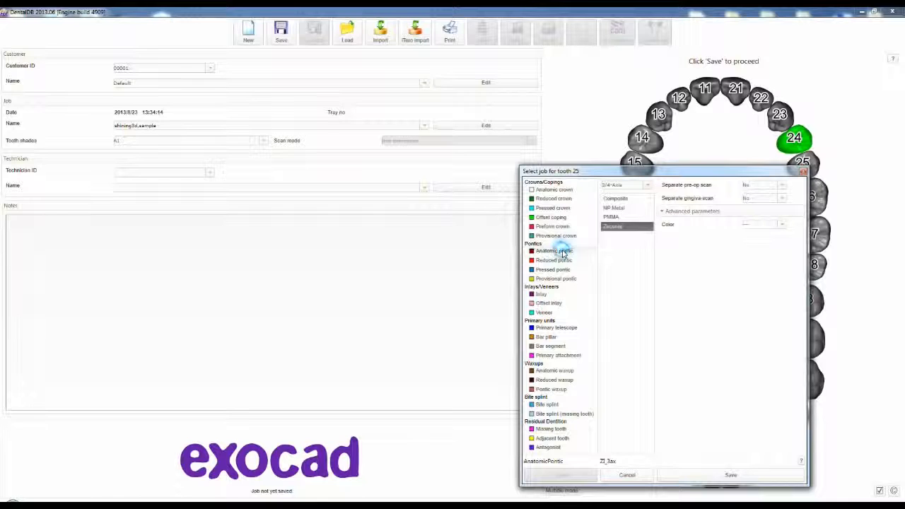
{"action": "left_click", "coordinate": [613, 226]}
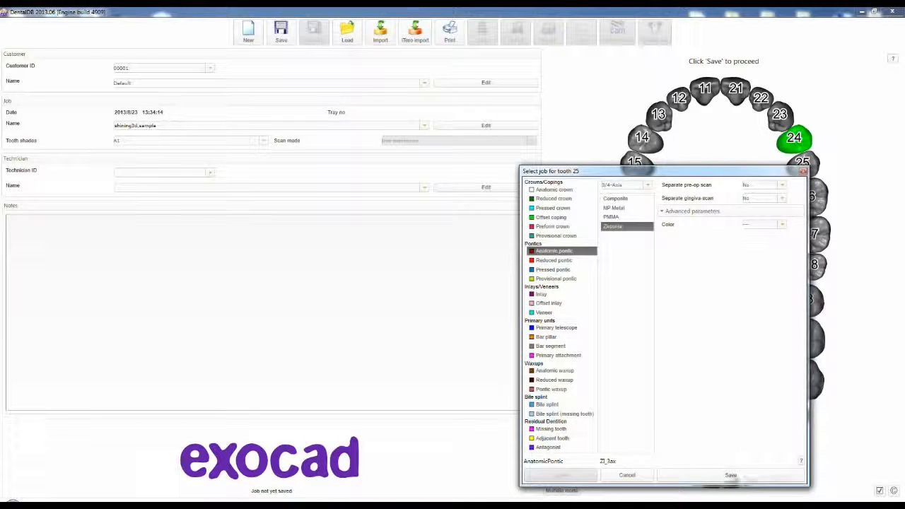
{"action": "left_click", "coordinate": [732, 477]}
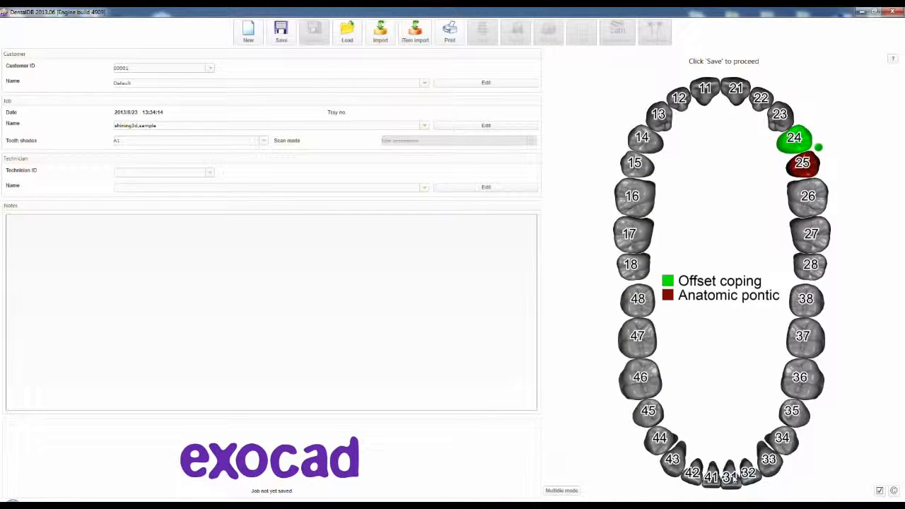
- Define tooth 26 as an anatomic crown in Zirconia and save the tooth job
{"action": "left_click", "coordinate": [806, 201]}
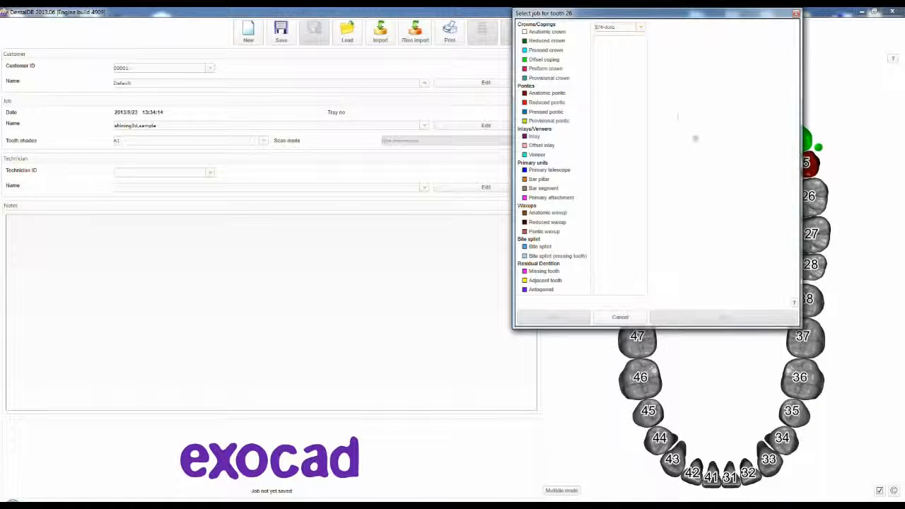
{"action": "left_click_drag", "start_coordinate": [683, 14], "coordinate": [560, 62]}
{"action": "left_click", "coordinate": [428, 80]}
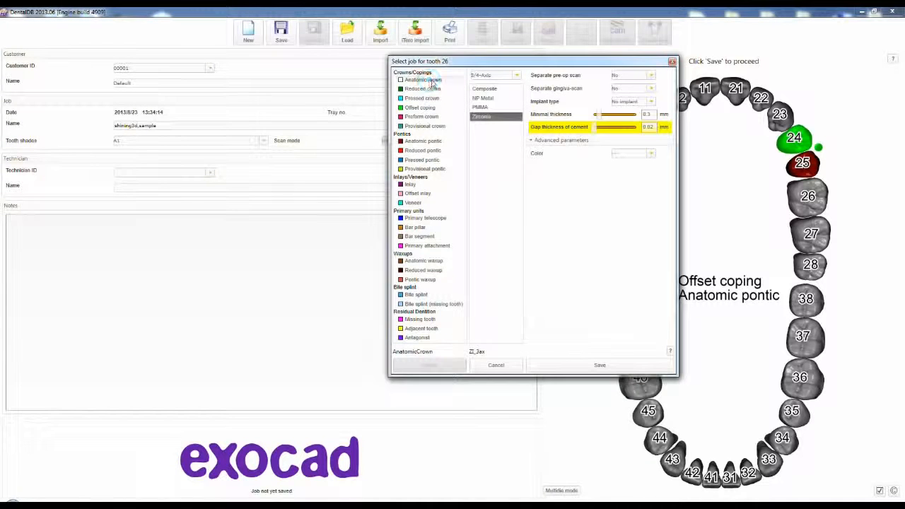
{"action": "left_click", "coordinate": [495, 117]}
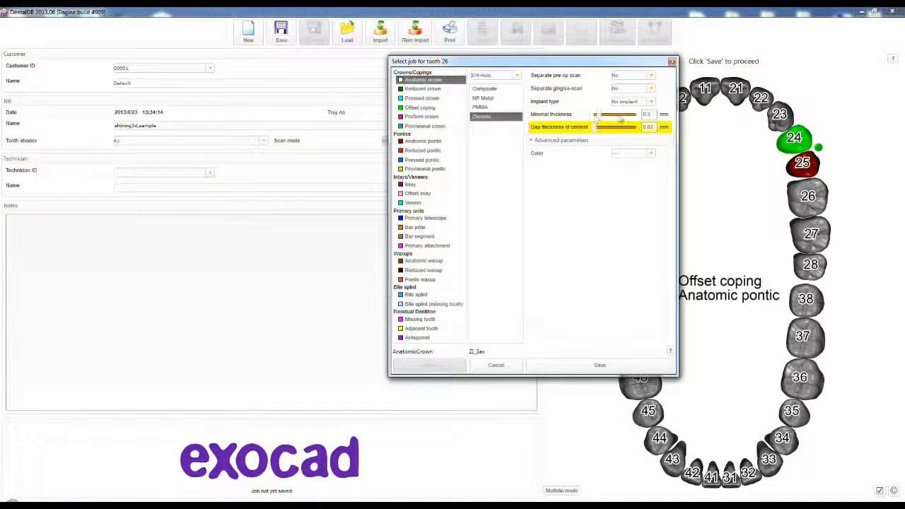
{"action": "left_click_drag", "start_coordinate": [644, 115], "coordinate": [661, 126]}
{"action": "left_click", "coordinate": [621, 365]}
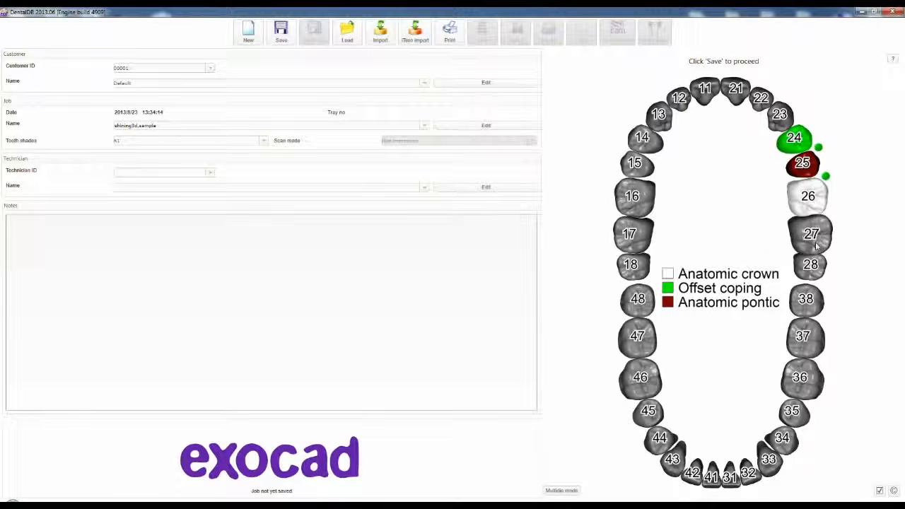
- Define tooth 27 as a reduced crown in Zirconia and connect it to tooth 26
{"action": "left_click", "coordinate": [817, 244]}
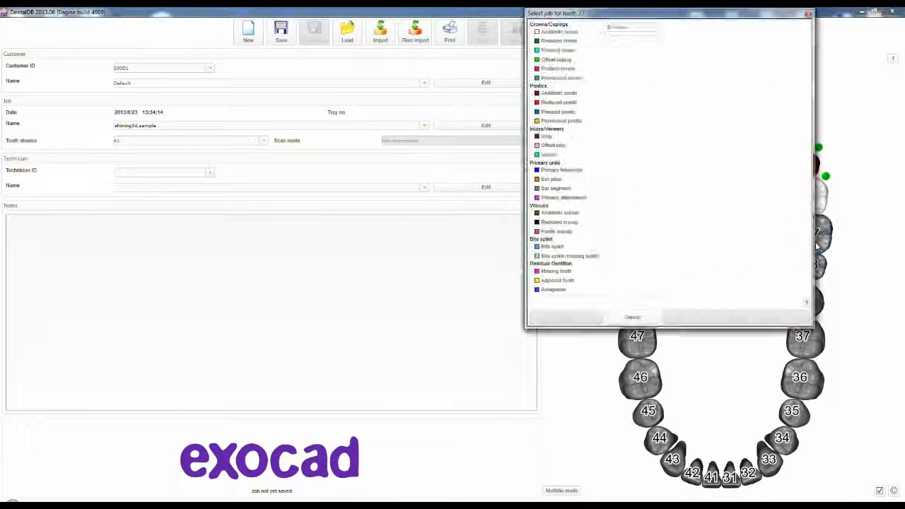
{"action": "left_click", "coordinate": [567, 41]}
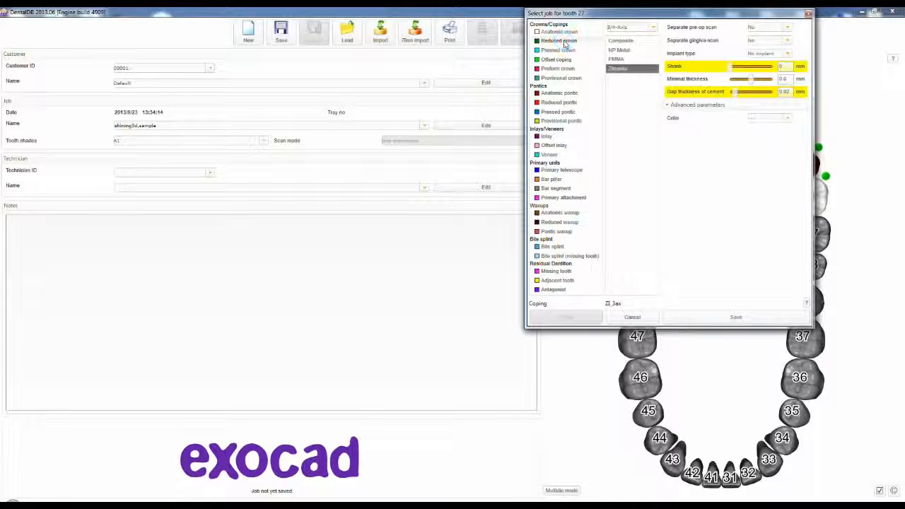
{"action": "left_click", "coordinate": [565, 41]}
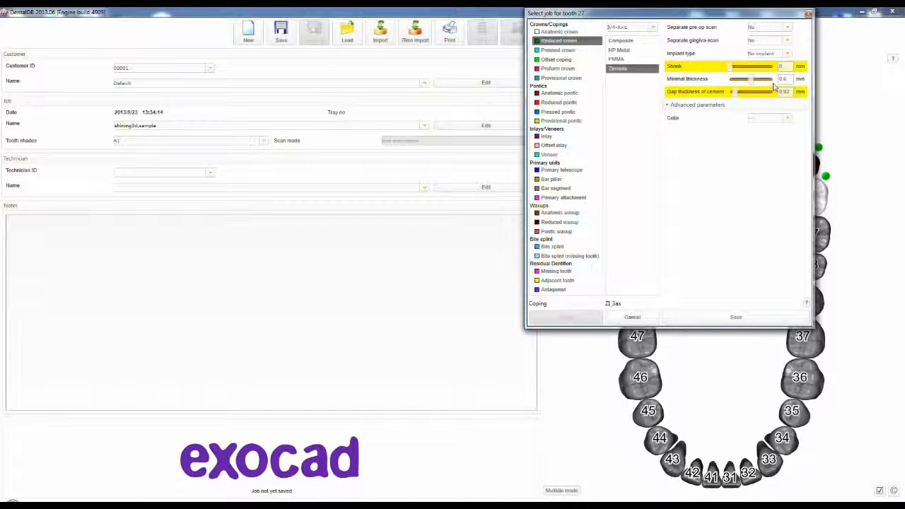
{"action": "left_click", "coordinate": [750, 320]}
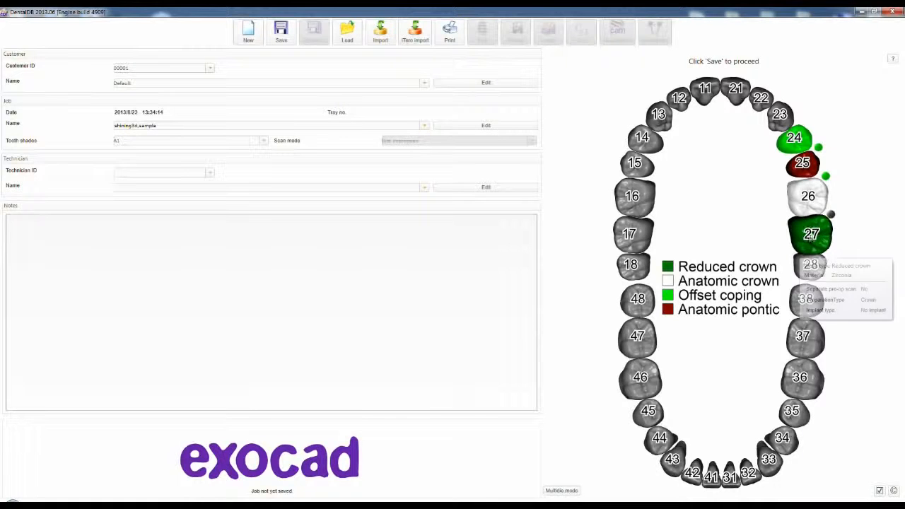
{"action": "mouse_move", "coordinate": [811, 154]}
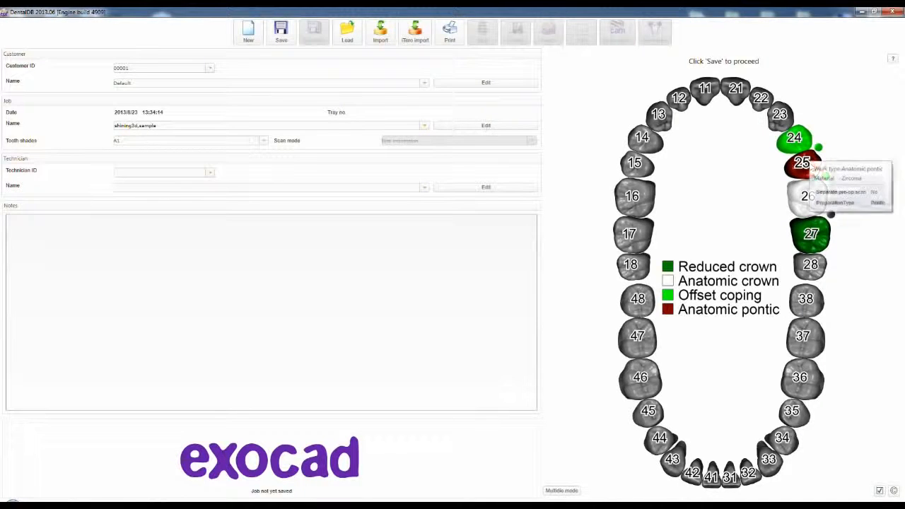
{"action": "mouse_move", "coordinate": [812, 240]}
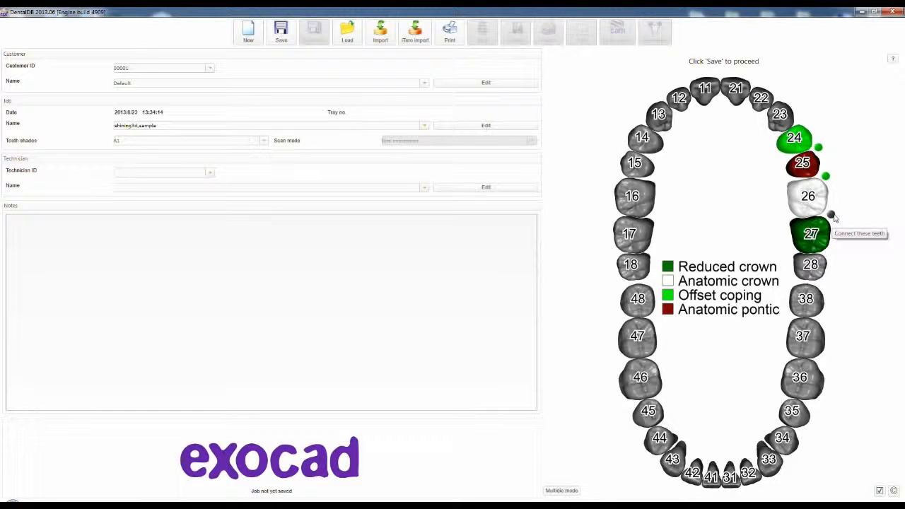
{"action": "left_click", "coordinate": [832, 215]}
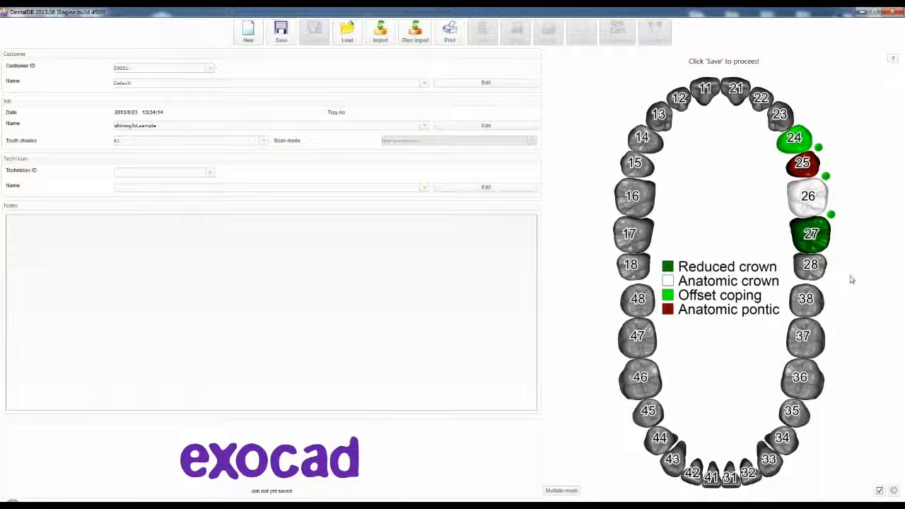
- Mark all lower-jaw teeth from 38 through 48 as antagonists
{"action": "left_click", "coordinate": [807, 299]}
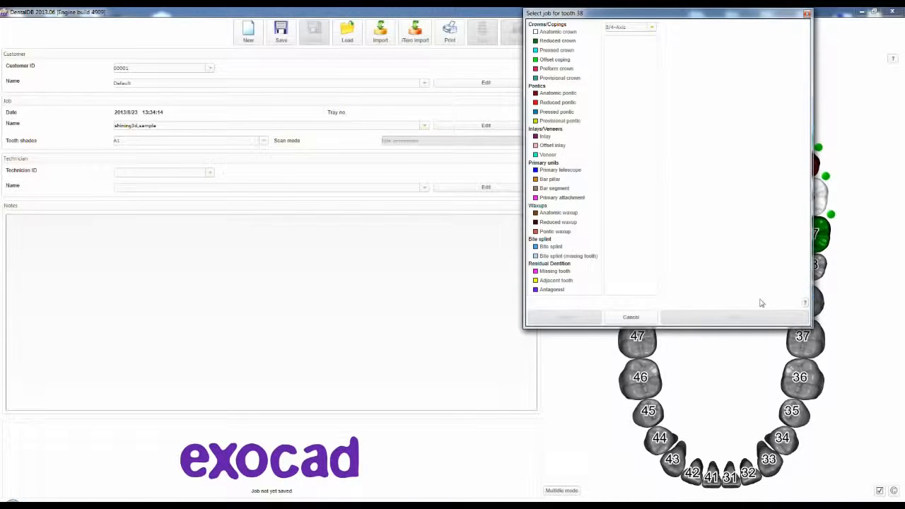
{"action": "left_click", "coordinate": [553, 290]}
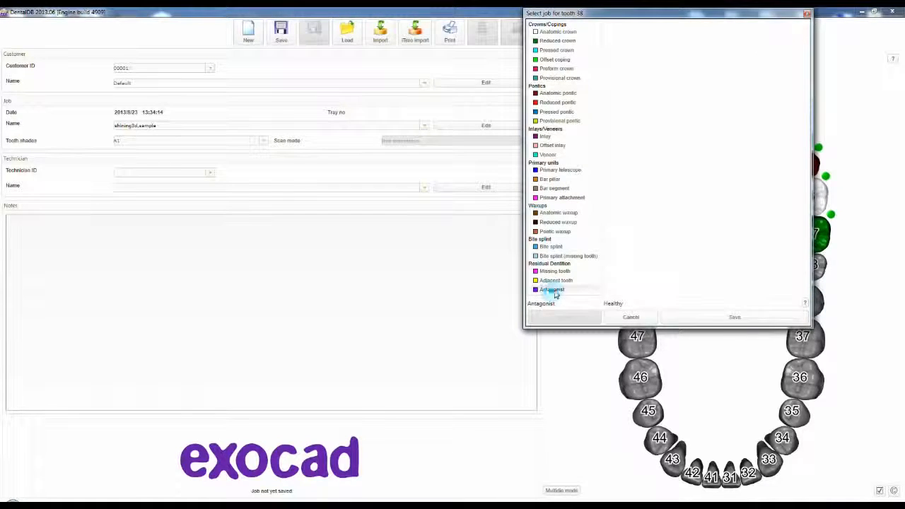
{"action": "left_click", "coordinate": [730, 318]}
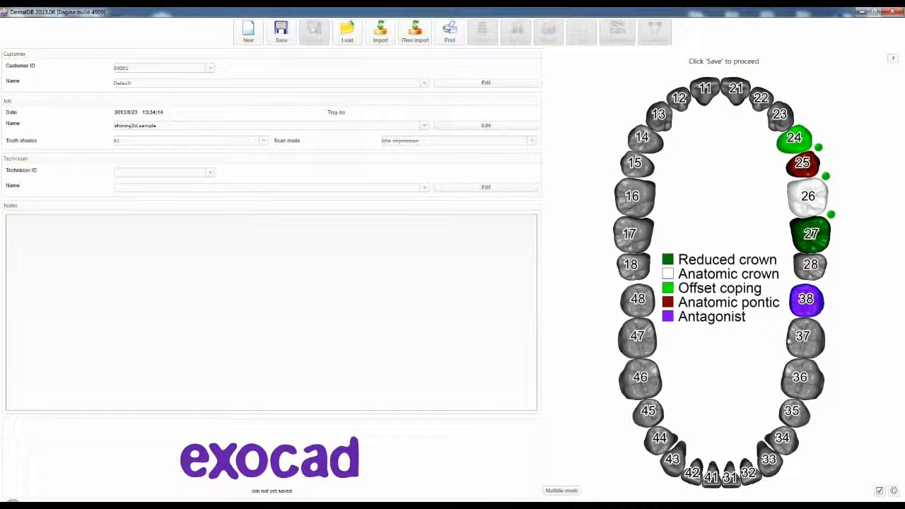
{"action": "left_click", "coordinate": [807, 339]}
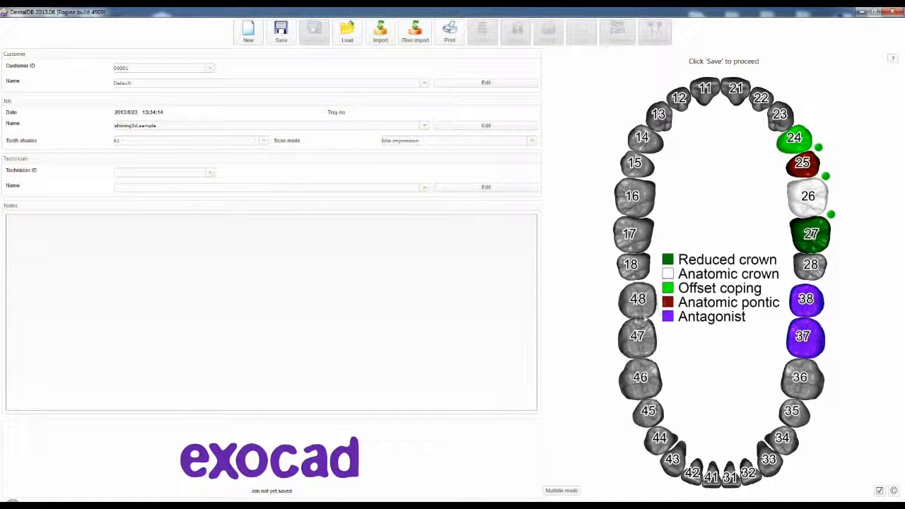
{"action": "left_click", "coordinate": [642, 309]}
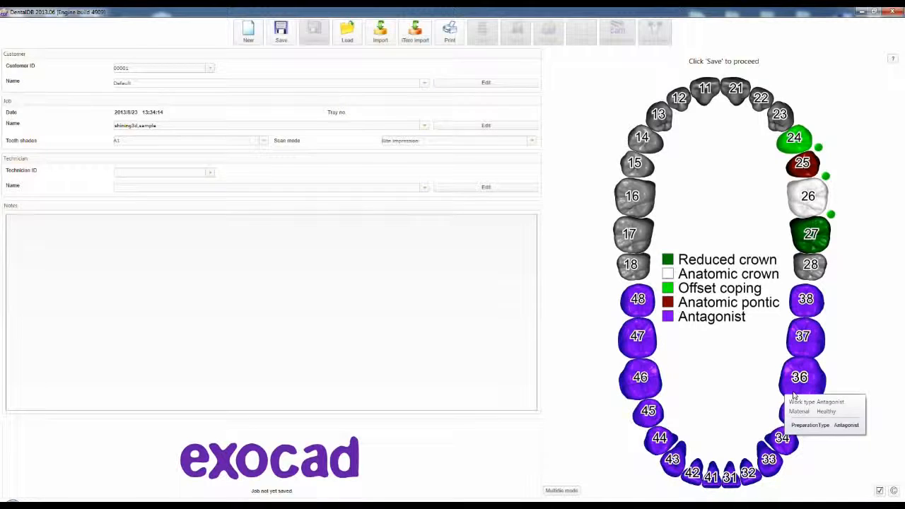
- Mark teeth 23 and 28 as adjacent teeth on either side of the restoration
{"action": "left_click", "coordinate": [784, 118]}
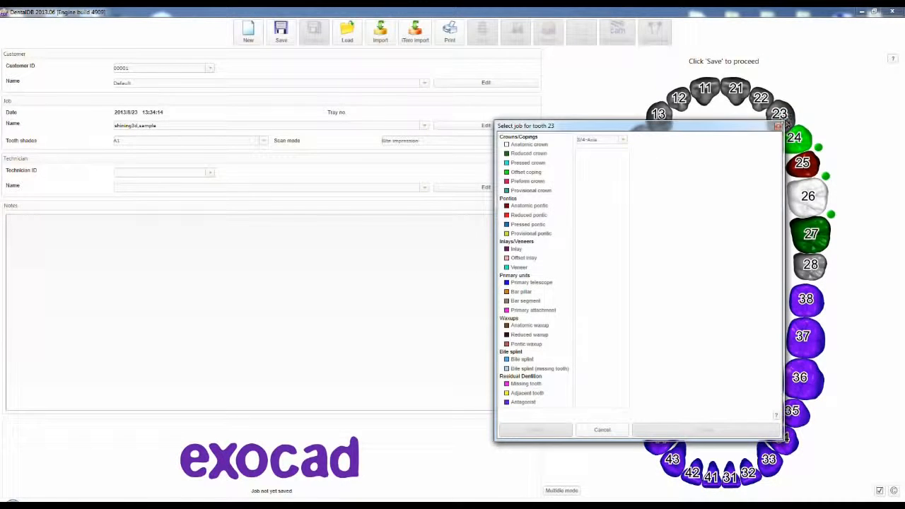
{"action": "left_click", "coordinate": [532, 395]}
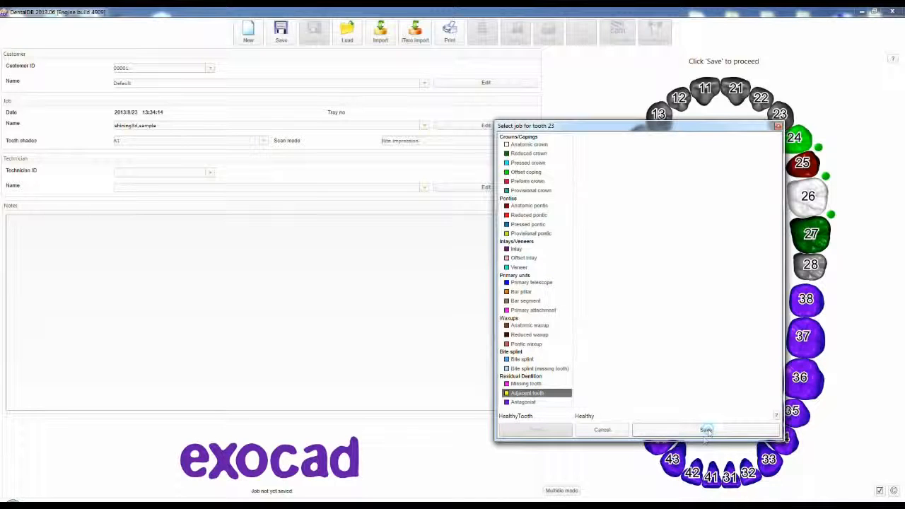
{"action": "left_click", "coordinate": [706, 430]}
{"action": "left_click", "coordinate": [814, 265]}
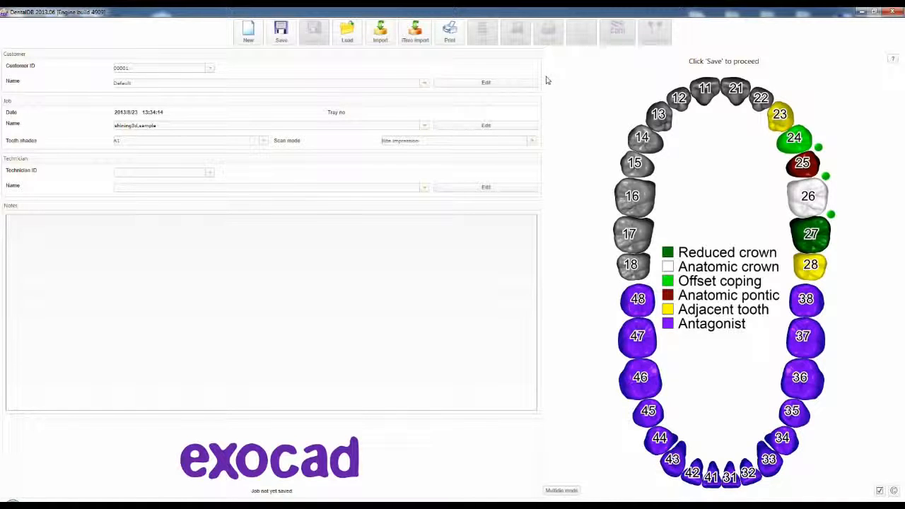
- Save the job, start its design, and load 5_Bridge_Model.stl as the preparation scan
{"action": "left_click", "coordinate": [286, 40]}
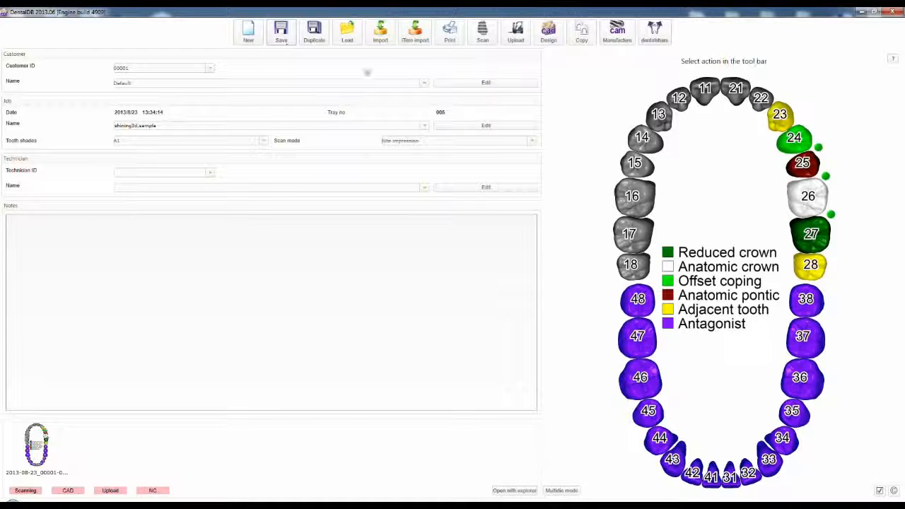
{"action": "left_click", "coordinate": [550, 41]}
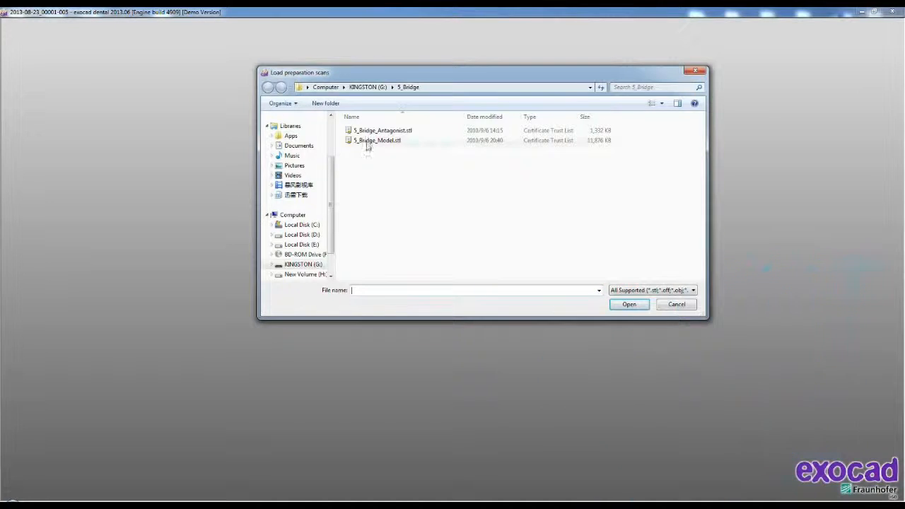
{"action": "left_click", "coordinate": [368, 145]}
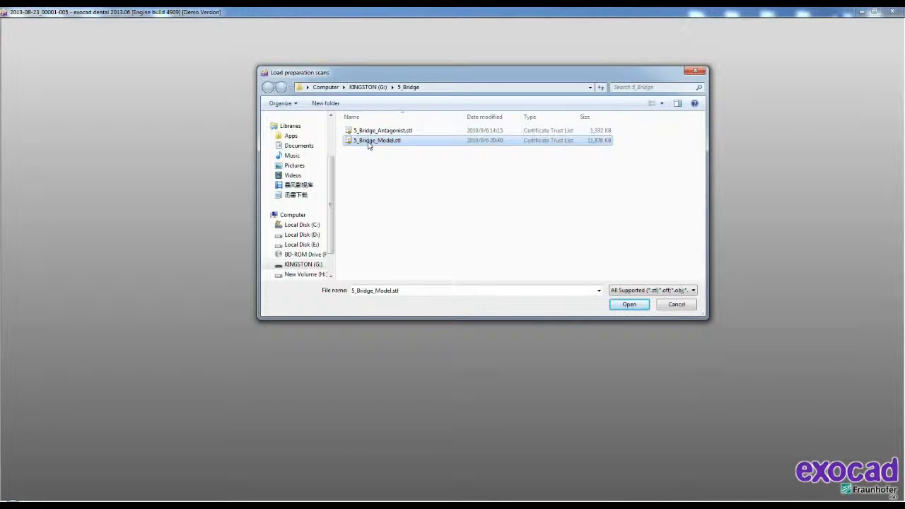
{"action": "left_click", "coordinate": [623, 305]}
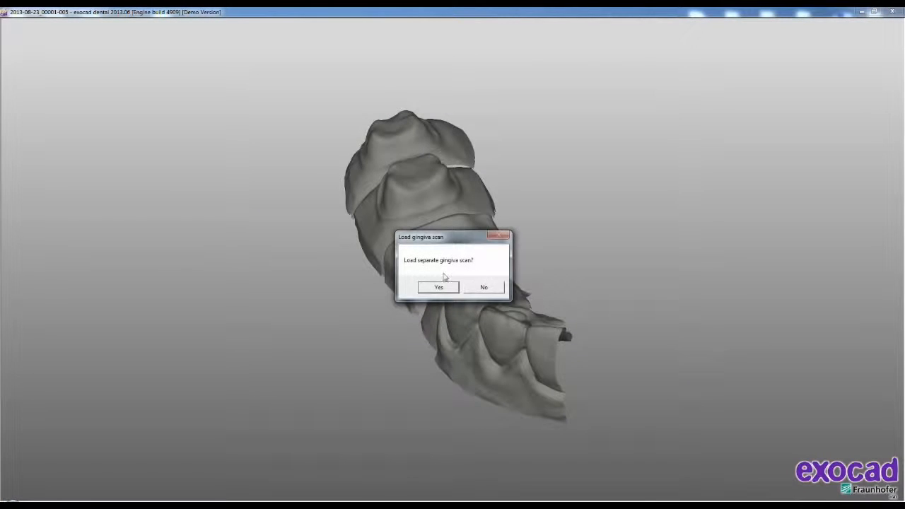
- Decline a separate gingiva scan and load 5_Bridge_Antagonist.stl as the antagonist
{"action": "left_click", "coordinate": [486, 287]}
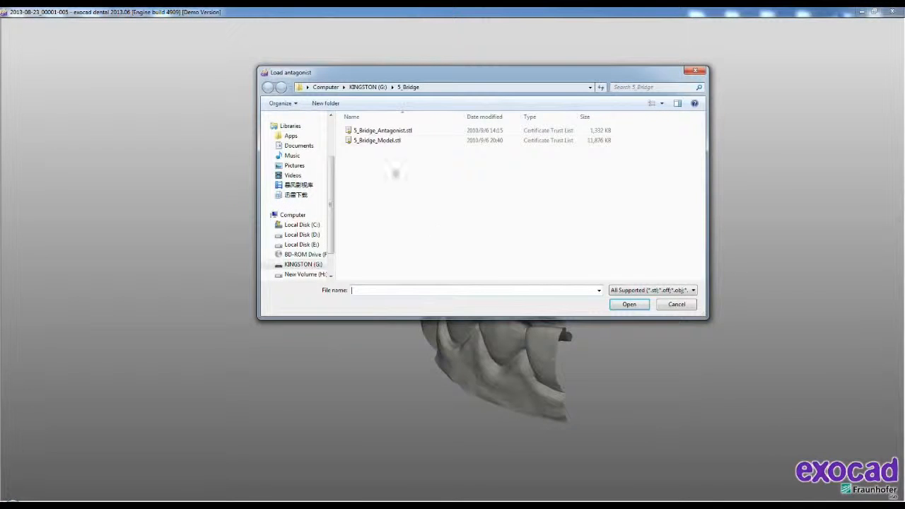
{"action": "left_click", "coordinate": [374, 131]}
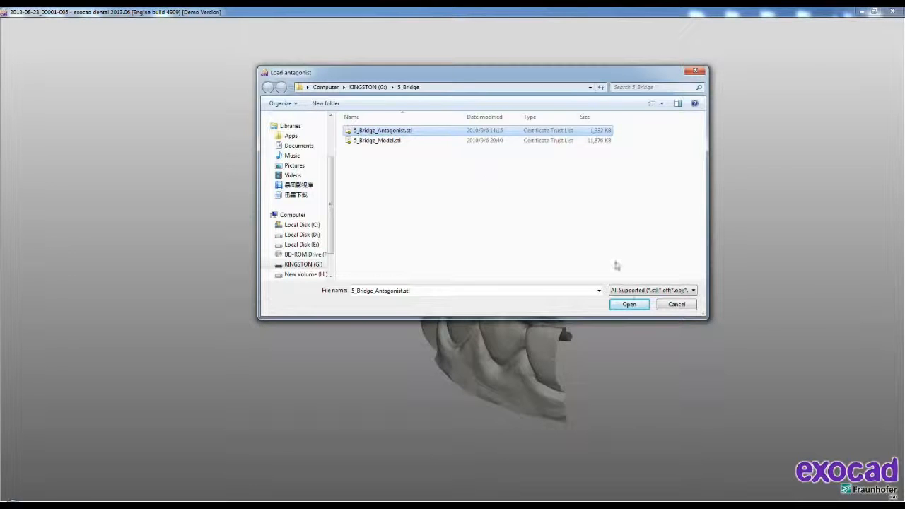
{"action": "left_click", "coordinate": [631, 305]}
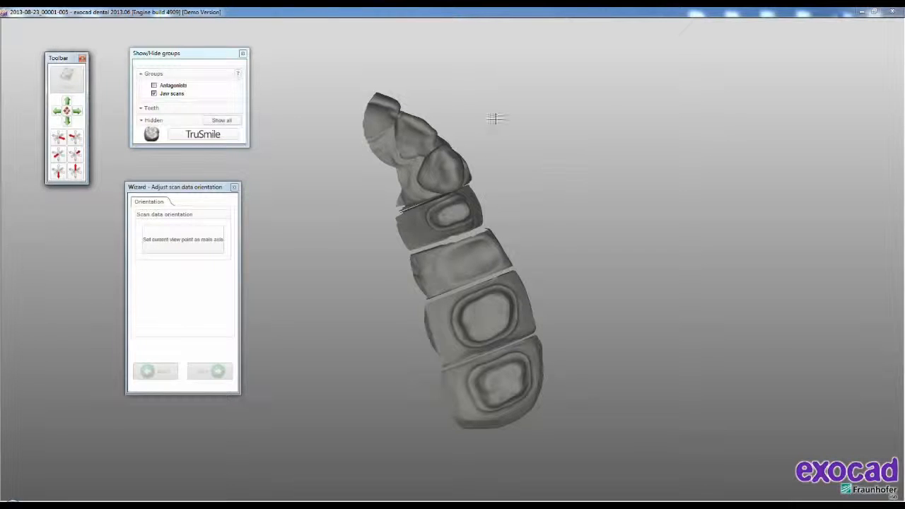
- Set the occlusal view of the jaw scan as the main axis and detect the preparation margin of tooth 24
{"action": "left_click", "coordinate": [189, 244]}
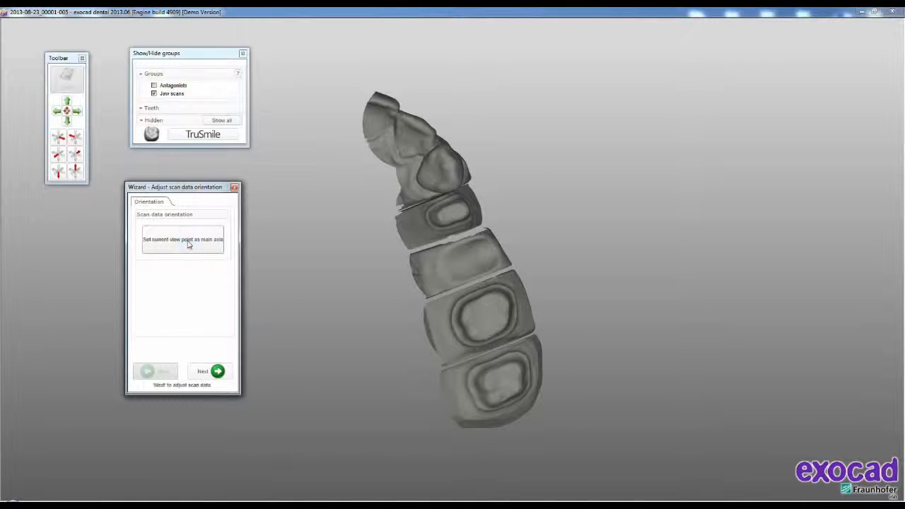
{"action": "left_click", "coordinate": [211, 372]}
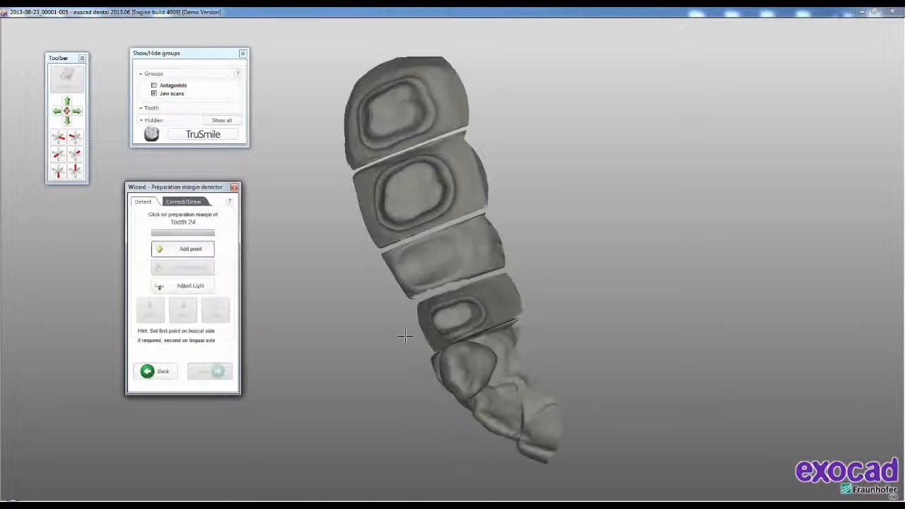
{"action": "right_click_drag", "start_coordinate": [618, 342], "coordinate": [617, 342]}
{"action": "scroll", "coordinate": [499, 312], "scroll_direction": "up", "scroll_amount": 6}
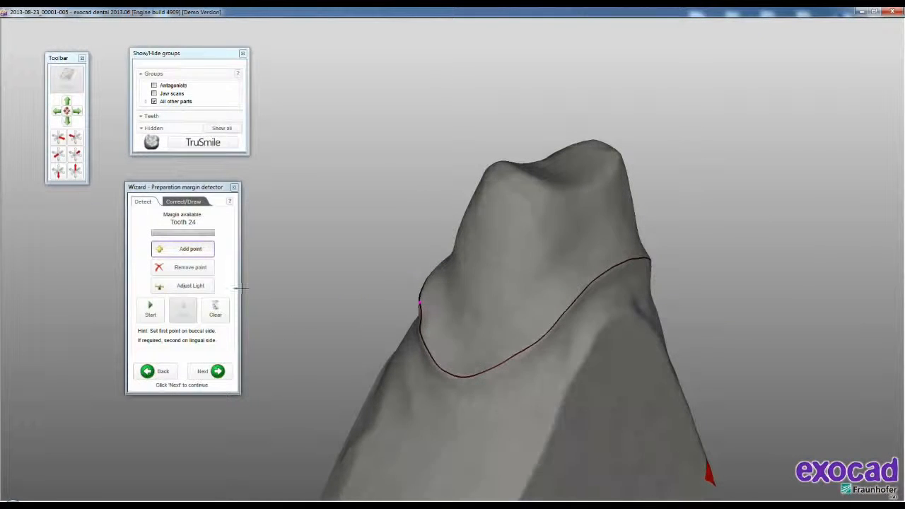
- Correct the detected margin of tooth 24 by moving three neighbouring control points onto the preparation edge
{"action": "left_click", "coordinate": [190, 206]}
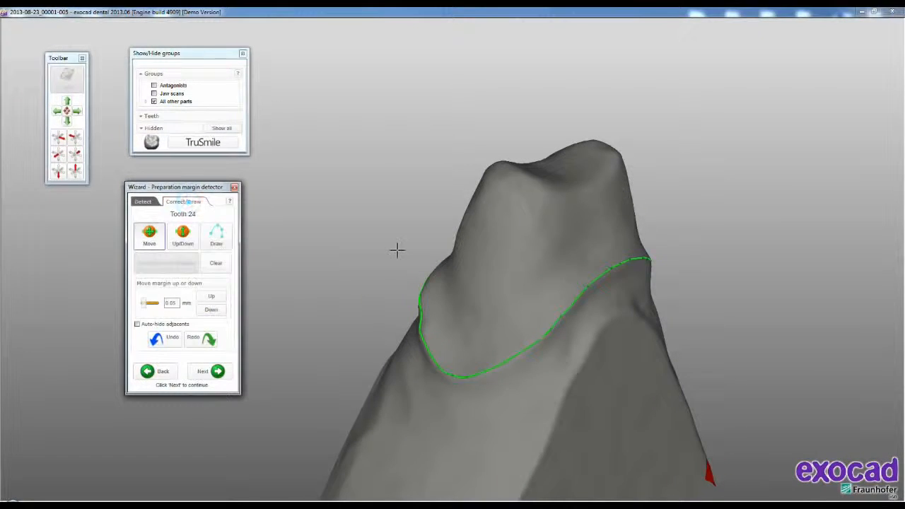
{"action": "right_click_drag", "start_coordinate": [478, 302], "coordinate": [460, 321]}
{"action": "scroll", "coordinate": [457, 324], "scroll_direction": "up", "scroll_amount": 5}
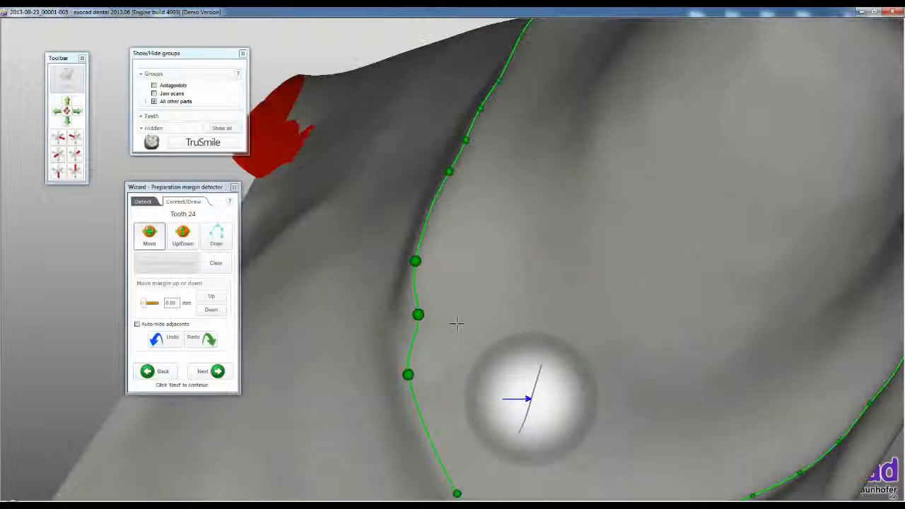
{"action": "left_click_drag", "start_coordinate": [421, 314], "coordinate": [416, 320]}
{"action": "left_click_drag", "start_coordinate": [409, 375], "coordinate": [427, 408]}
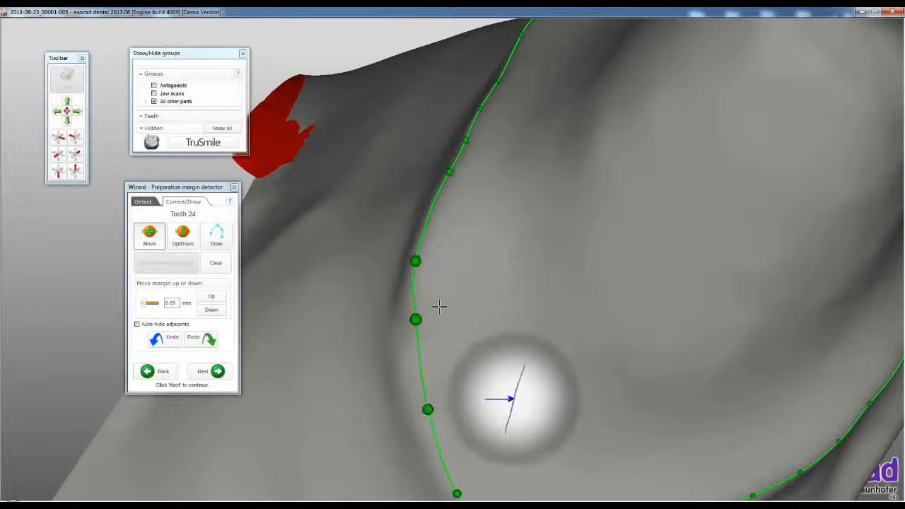
{"action": "left_click_drag", "start_coordinate": [415, 261], "coordinate": [420, 254]}
{"action": "scroll", "coordinate": [515, 242], "scroll_direction": "down", "scroll_amount": 5}
{"action": "right_click_drag", "start_coordinate": [574, 245], "coordinate": [535, 206]}
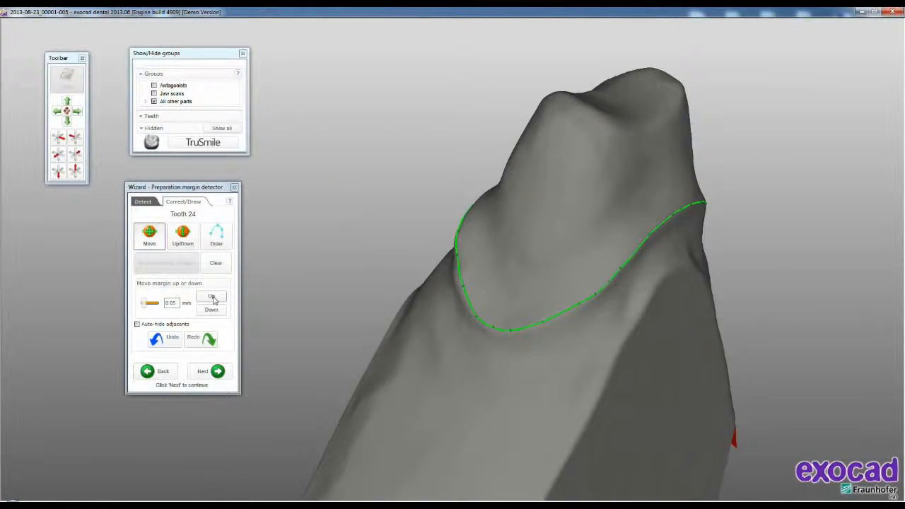
- Try shifting the whole margin of tooth 24 up and back down by 0.05 mm, and accept the margin
{"action": "left_click", "coordinate": [215, 298]}
{"action": "left_click", "coordinate": [212, 310]}
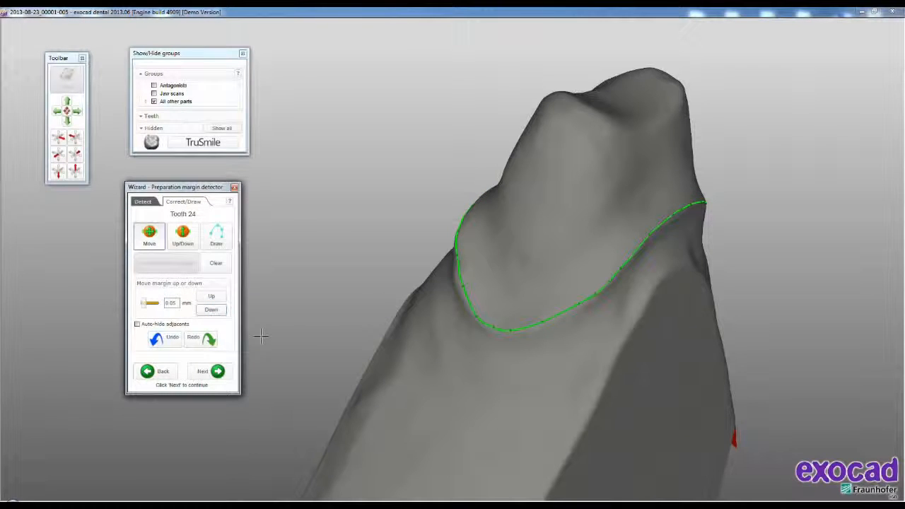
{"action": "left_click", "coordinate": [217, 370]}
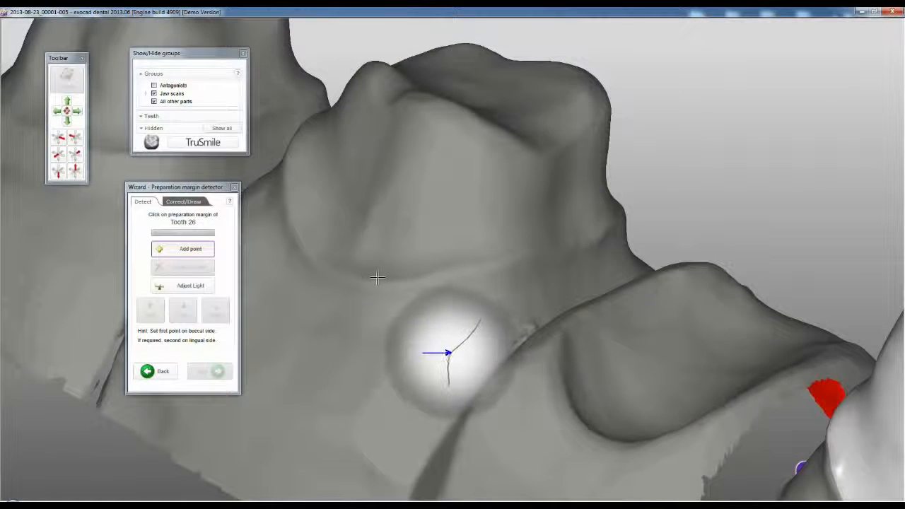
- Detect the preparation margins of teeth 26 and 27 from points on their buccal sides and accept both
{"action": "left_click", "coordinate": [377, 278]}
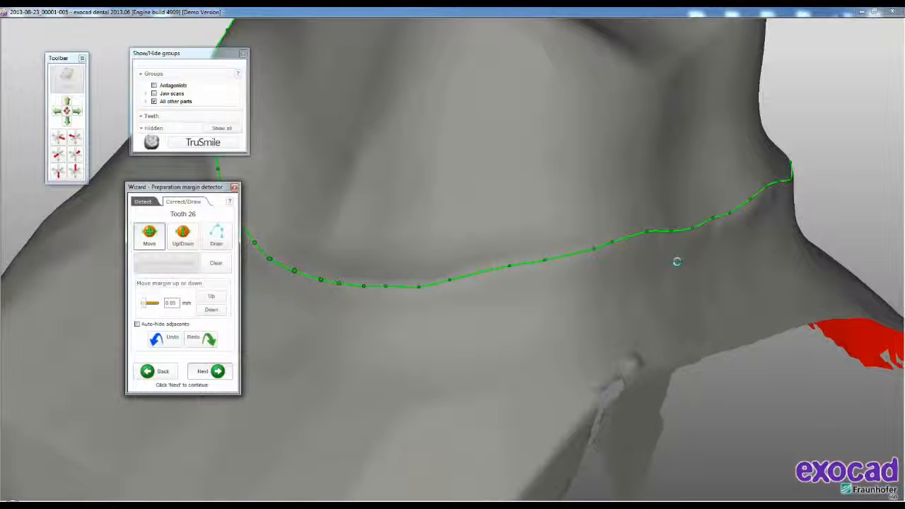
{"action": "scroll", "coordinate": [677, 260], "scroll_direction": "down", "scroll_amount": 6}
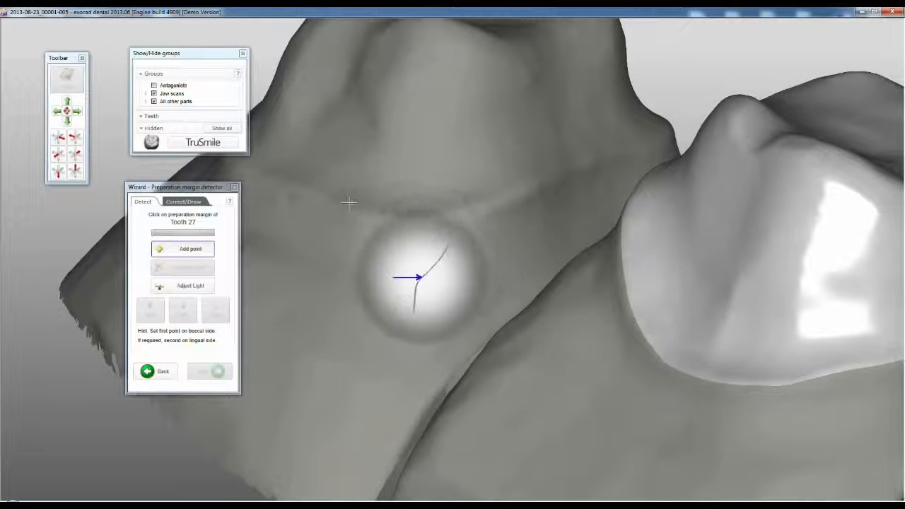
{"action": "left_click", "coordinate": [348, 207]}
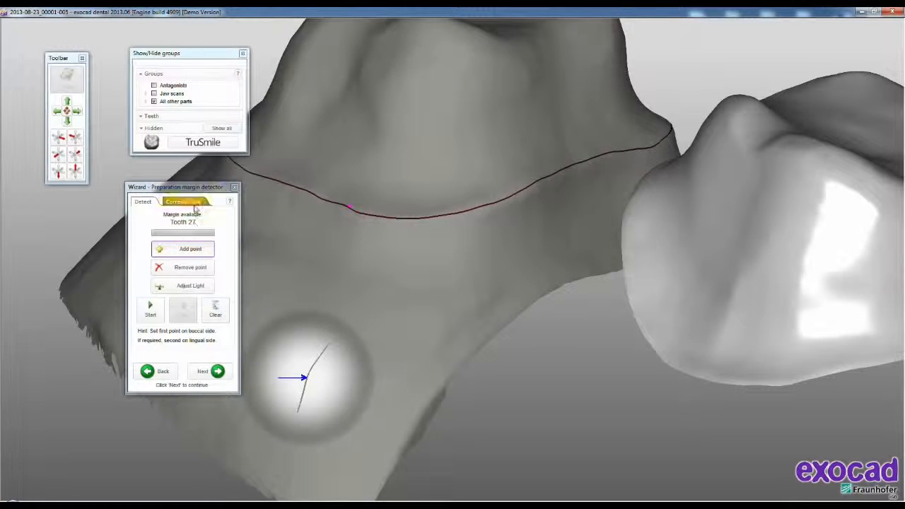
{"action": "left_click", "coordinate": [194, 206]}
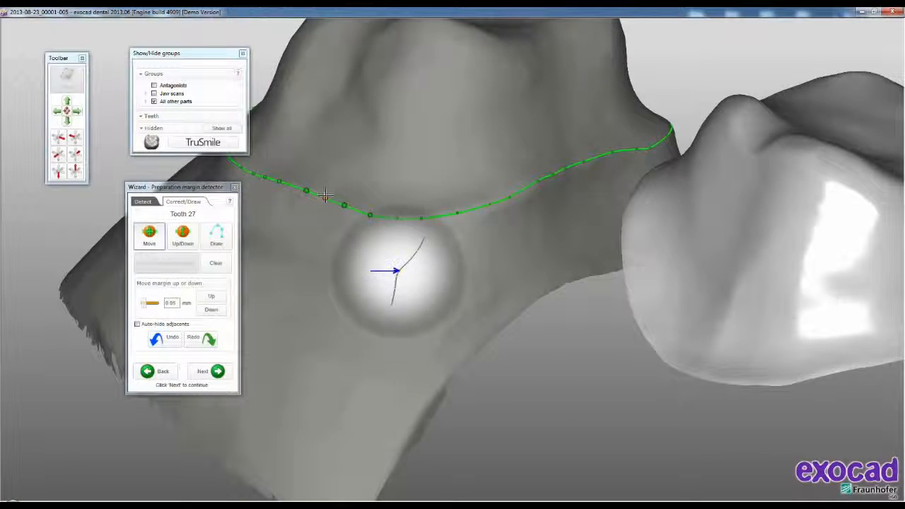
{"action": "left_click", "coordinate": [209, 372]}
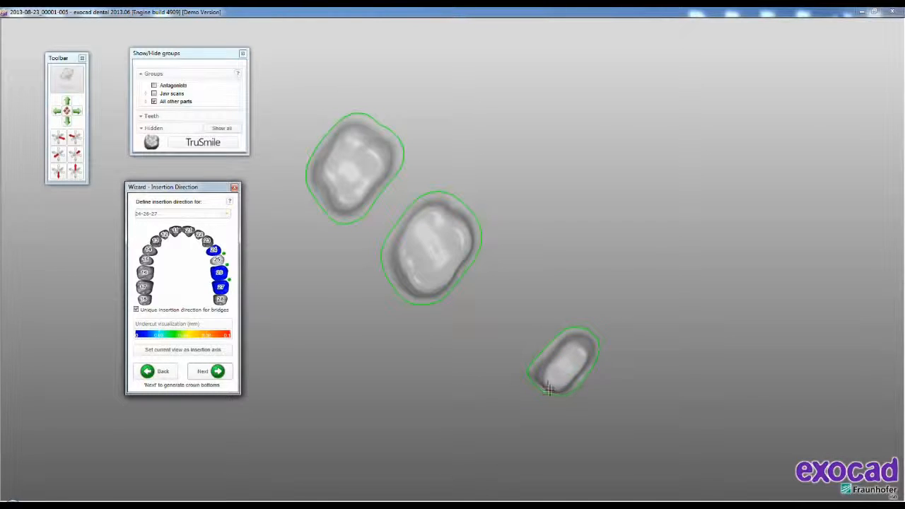
- Set a view without undercuts as the common insertion axis for teeth 24, 26 and 27, and generate the crown bottoms
{"action": "left_click", "coordinate": [520, 283]}
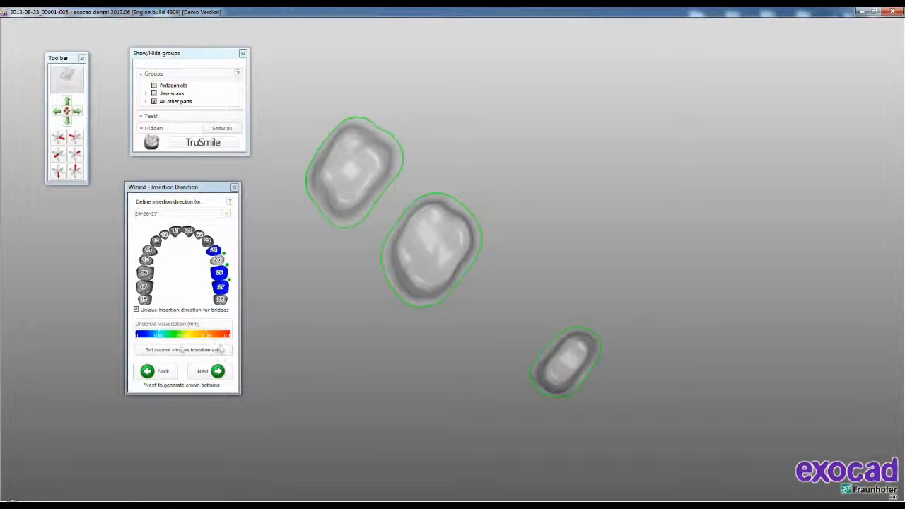
{"action": "left_click", "coordinate": [162, 351]}
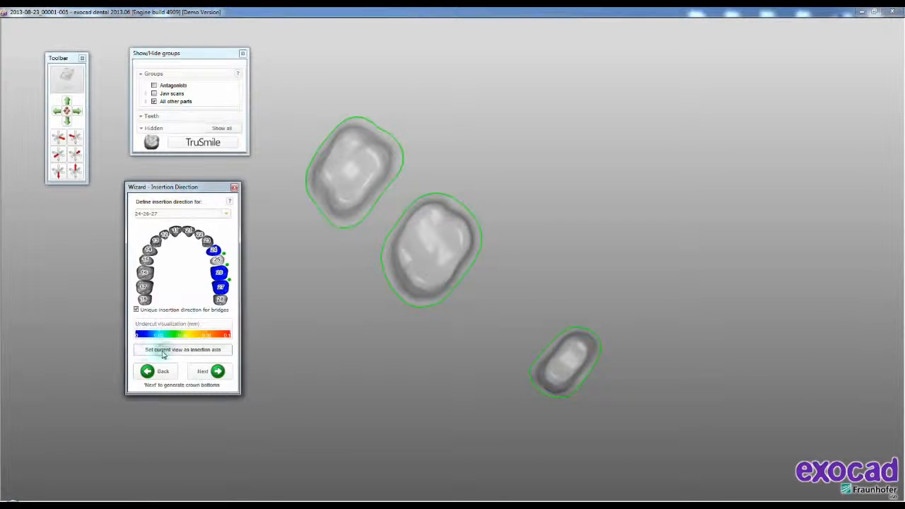
{"action": "left_click", "coordinate": [202, 371]}
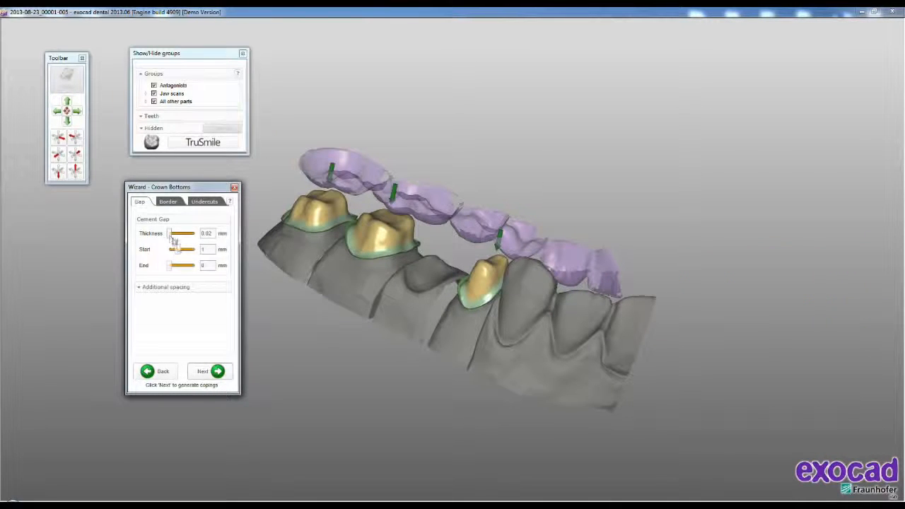
- Try a cement gap start of 1.56 mm and a larger end value, and restore both settings
{"action": "left_click_drag", "start_coordinate": [179, 253], "coordinate": [185, 253]}
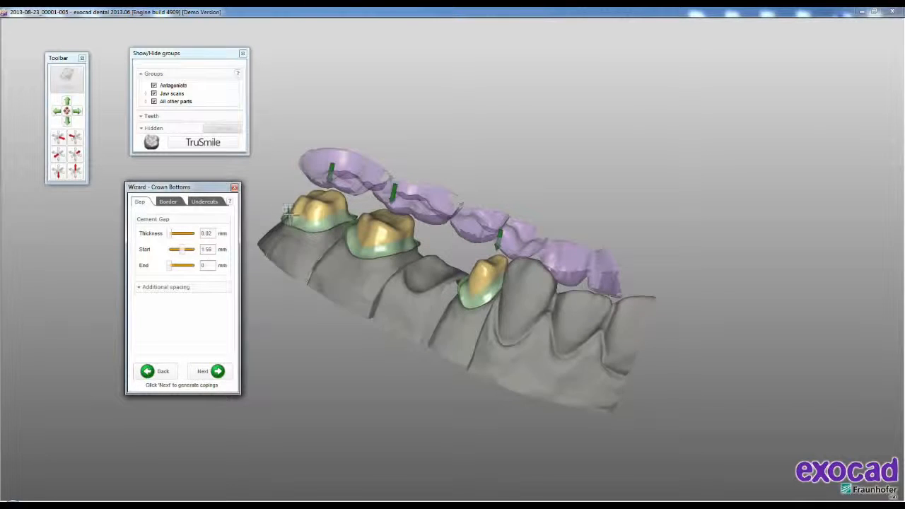
{"action": "left_click_drag", "start_coordinate": [182, 252], "coordinate": [178, 254]}
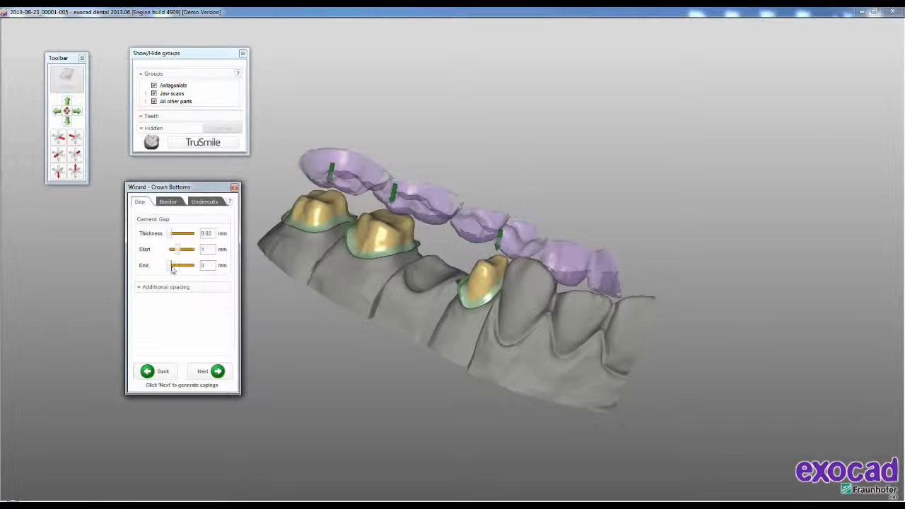
{"action": "left_click_drag", "start_coordinate": [171, 266], "coordinate": [177, 266]}
{"action": "left_click_drag", "start_coordinate": [177, 266], "coordinate": [170, 265]}
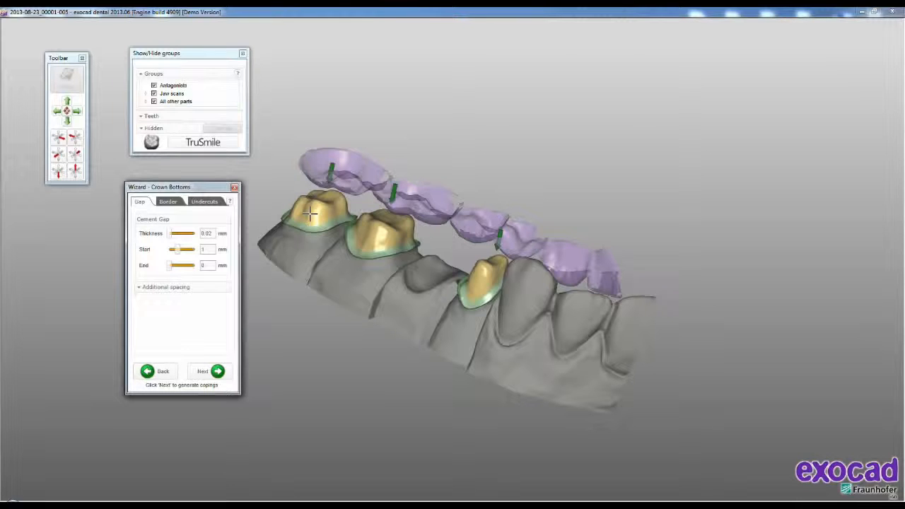
- Open the crown border parameters and generate the copings with those settings
{"action": "left_click", "coordinate": [168, 203]}
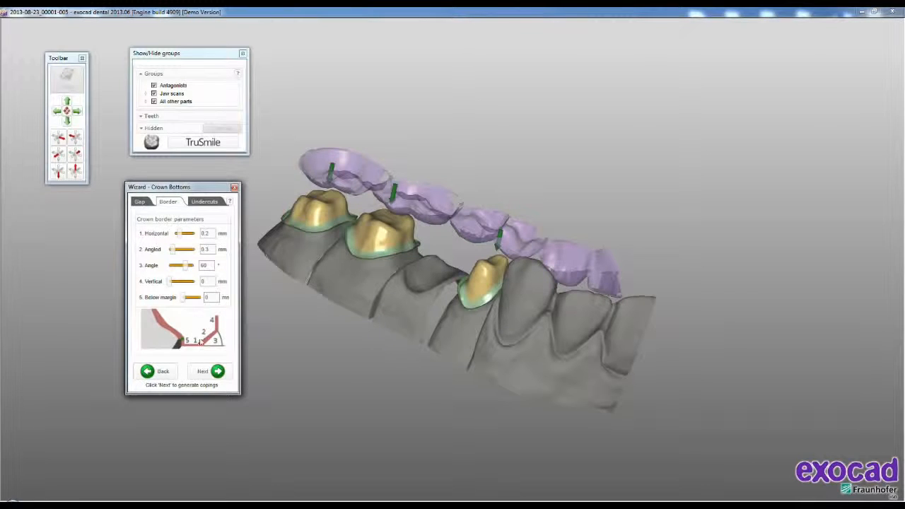
{"action": "left_click", "coordinate": [209, 371]}
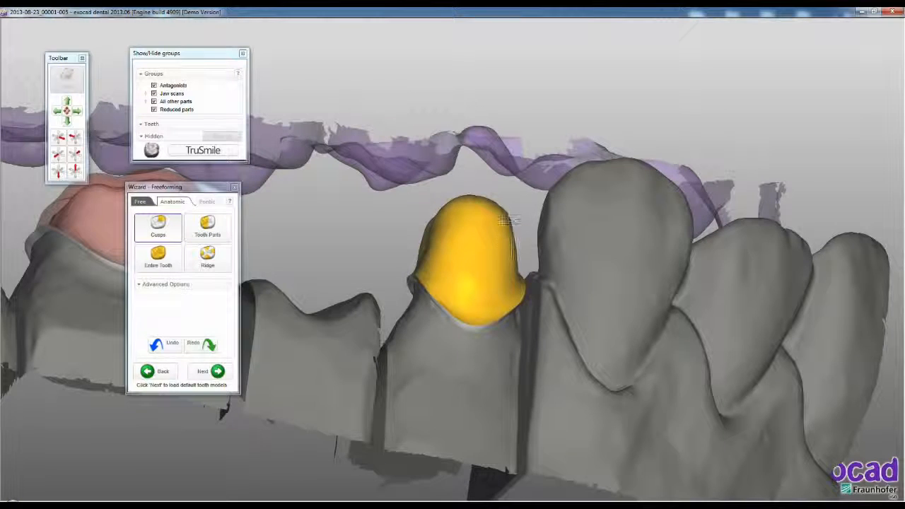
- Reshape the tooth 24 coping using the anatomic Cusps, Tooth Parts, Entire Tooth and Ridge freeforming tools
{"action": "right_click_drag", "start_coordinate": [421, 269], "coordinate": [421, 275]}
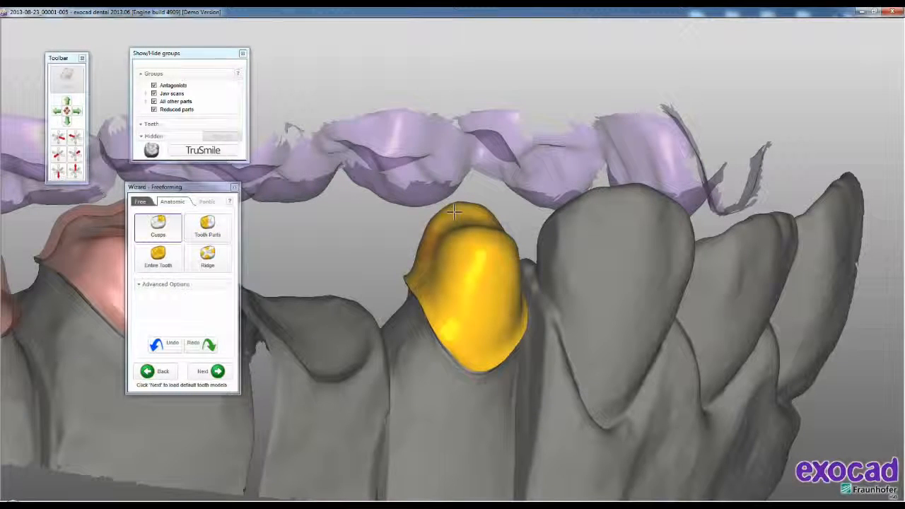
{"action": "left_click", "coordinate": [208, 227]}
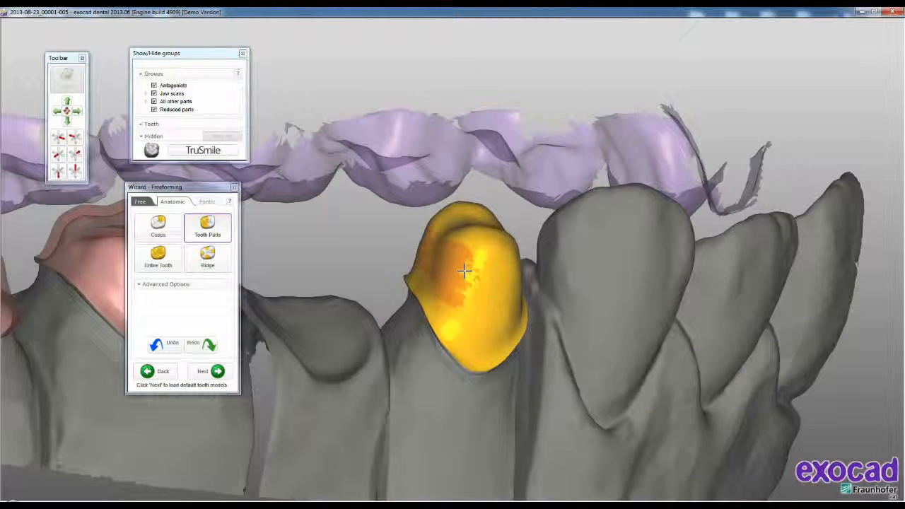
{"action": "left_click", "coordinate": [160, 259]}
{"action": "right_click_drag", "start_coordinate": [470, 301], "coordinate": [468, 300]}
{"action": "left_click_drag", "start_coordinate": [474, 265], "coordinate": [473, 259]}
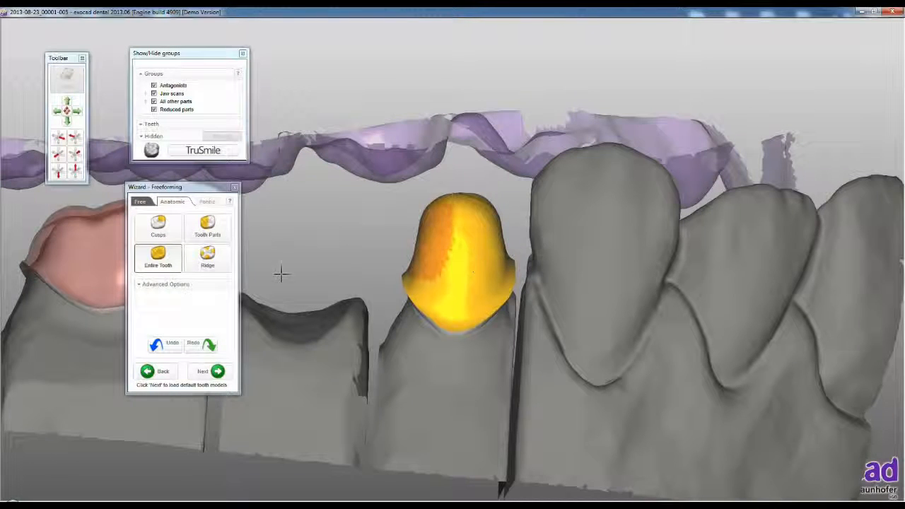
{"action": "left_click", "coordinate": [207, 256]}
{"action": "right_click_drag", "start_coordinate": [381, 257], "coordinate": [441, 243]}
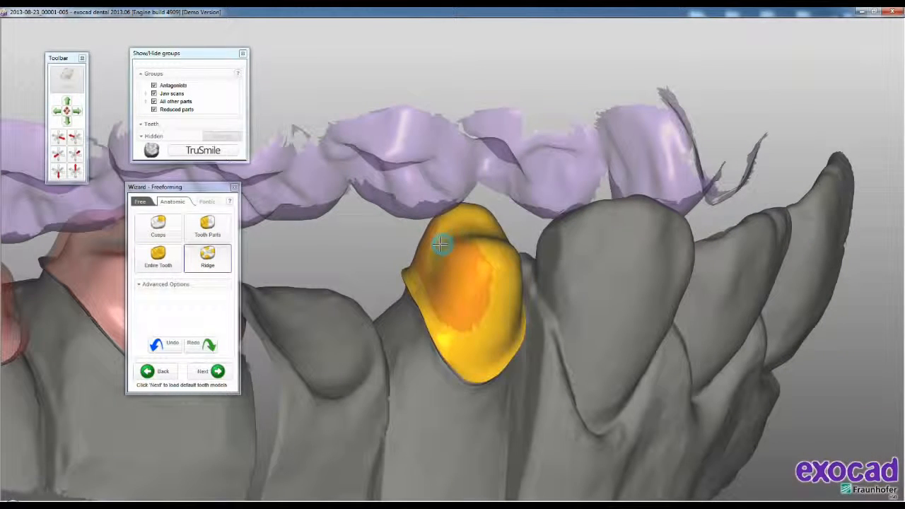
- Add material to the upper buccal surface of the tooth 24 coping with the free Add/Remove brush
{"action": "left_click", "coordinate": [140, 202]}
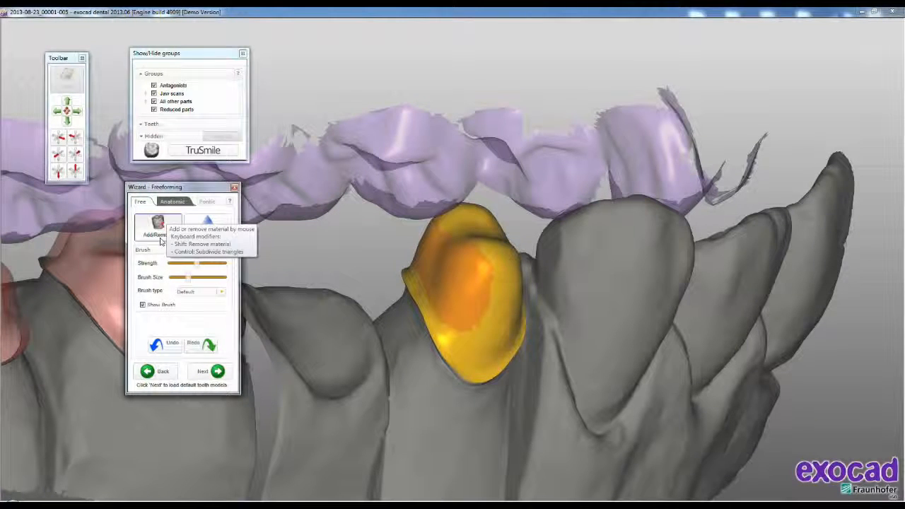
{"action": "left_click", "coordinate": [158, 225]}
{"action": "left_click_drag", "start_coordinate": [472, 248], "coordinate": [494, 255]}
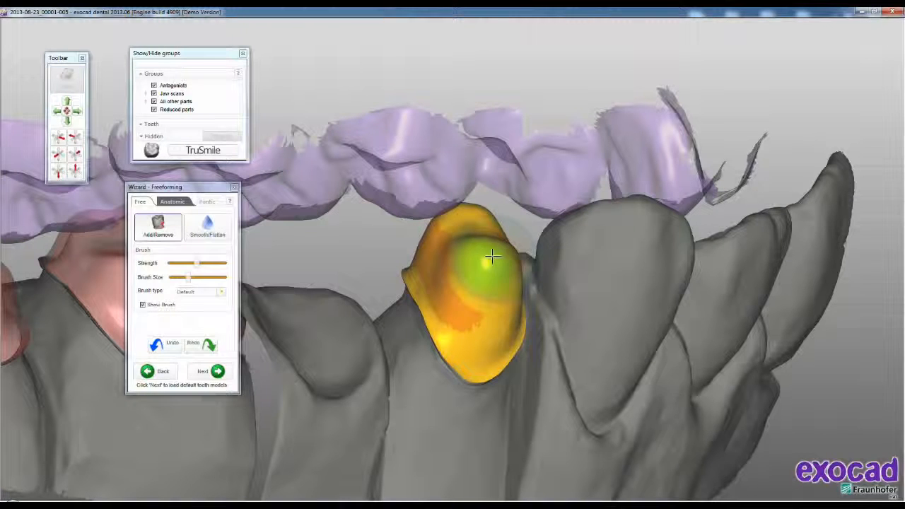
- Build up the middle, side and lower areas of the tooth 24 coping's buccal surface with the Add/Remove brush
{"action": "left_click_drag", "start_coordinate": [479, 256], "coordinate": [490, 271], "text": "shift"}
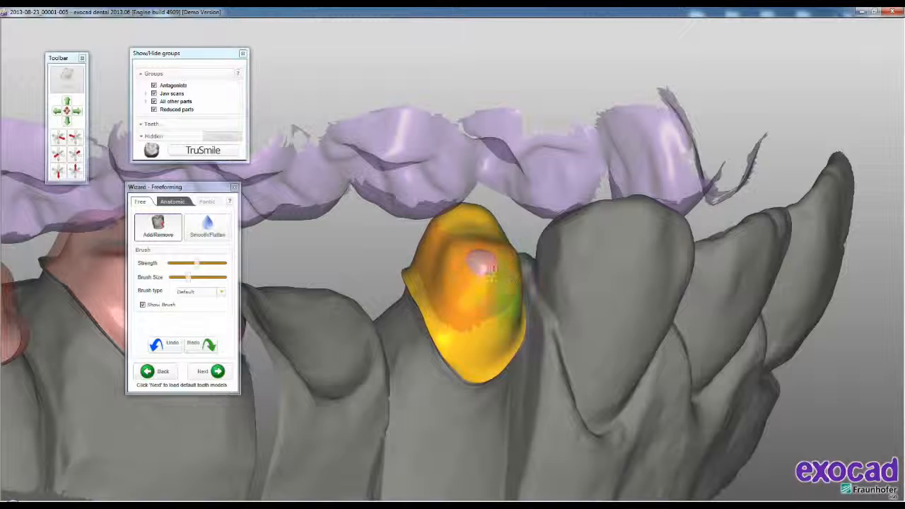
{"action": "right_click_drag", "start_coordinate": [495, 275], "coordinate": [491, 276]}
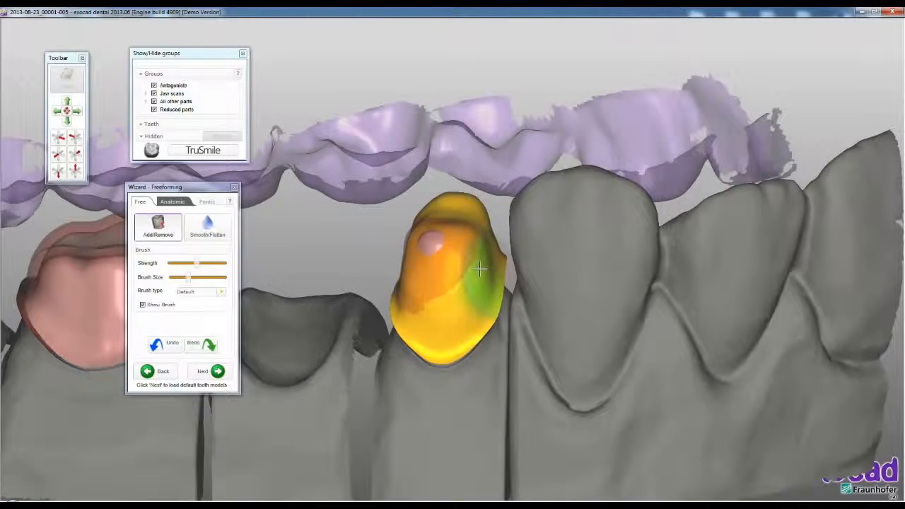
{"action": "mouse_move", "coordinate": [436, 262]}
{"action": "right_mouse_down"}
{"action": "mouse_move", "coordinate": [432, 247]}
{"action": "mouse_move", "coordinate": [442, 272]}
{"action": "right_mouse_up"}
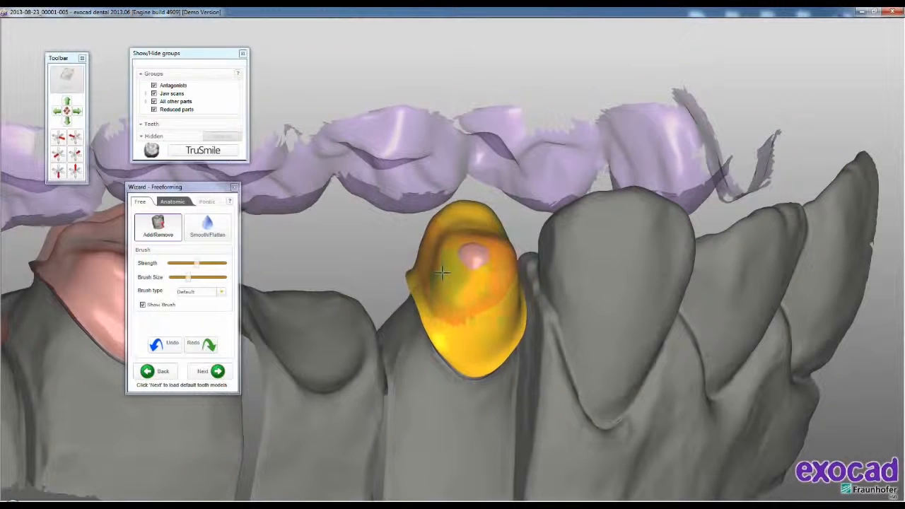
{"action": "mouse_move", "coordinate": [458, 300]}
{"action": "left_mouse_down"}
{"action": "mouse_move", "coordinate": [471, 283]}
{"action": "mouse_move", "coordinate": [464, 241]}
{"action": "mouse_move", "coordinate": [464, 286]}
{"action": "left_mouse_up"}
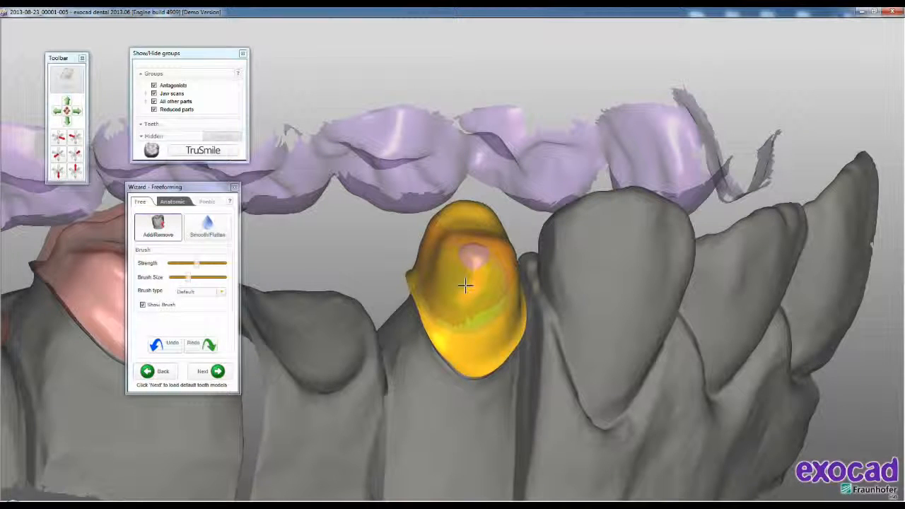
{"action": "left_click_drag", "start_coordinate": [464, 286], "coordinate": [461, 265]}
{"action": "mouse_move", "coordinate": [465, 269]}
{"action": "left_mouse_down"}
{"action": "mouse_move", "coordinate": [467, 253]}
{"action": "mouse_move", "coordinate": [459, 269]}
{"action": "left_mouse_up"}
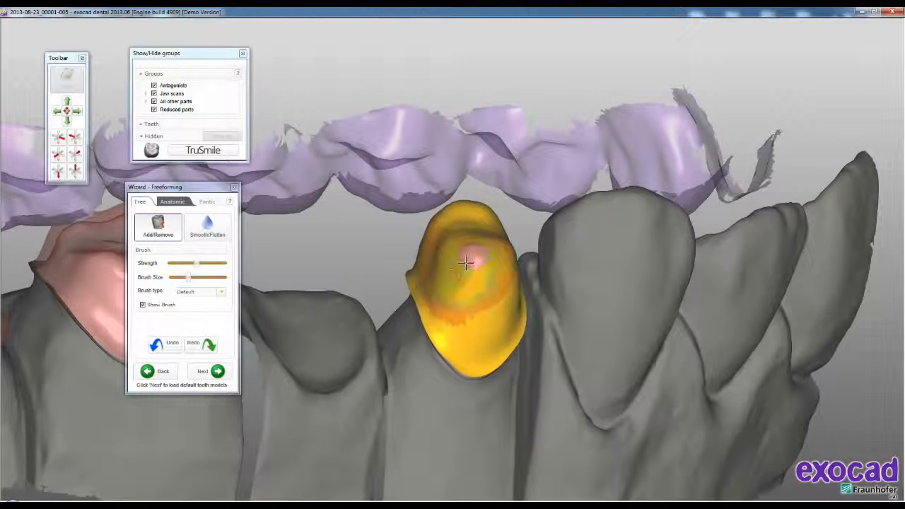
- Smooth the buccal surface of the tooth 24 coping with Smooth/Flatten and load the default tooth models
{"action": "left_click", "coordinate": [209, 226]}
{"action": "mouse_move", "coordinate": [439, 242]}
{"action": "left_mouse_down"}
{"action": "mouse_move", "coordinate": [465, 259]}
{"action": "mouse_move", "coordinate": [469, 317]}
{"action": "mouse_move", "coordinate": [503, 295]}
{"action": "mouse_move", "coordinate": [447, 316]}
{"action": "left_mouse_up"}
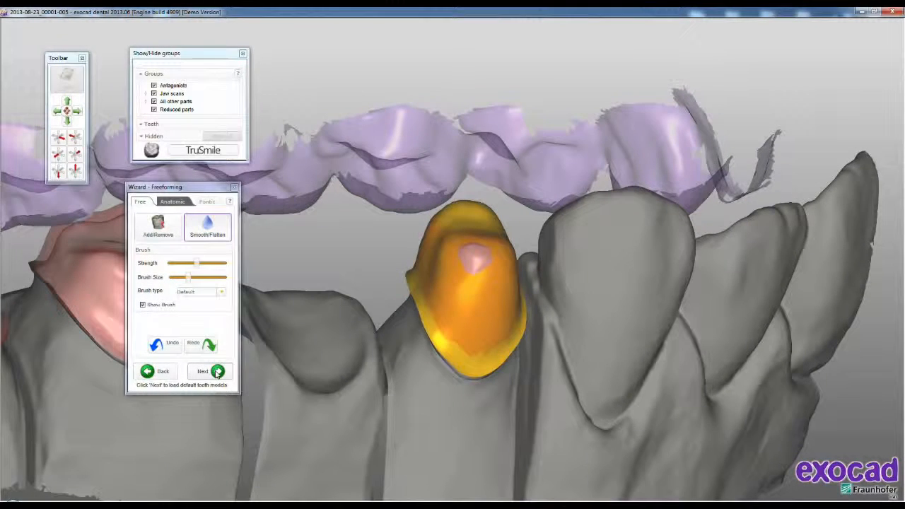
{"action": "left_click", "coordinate": [217, 372]}
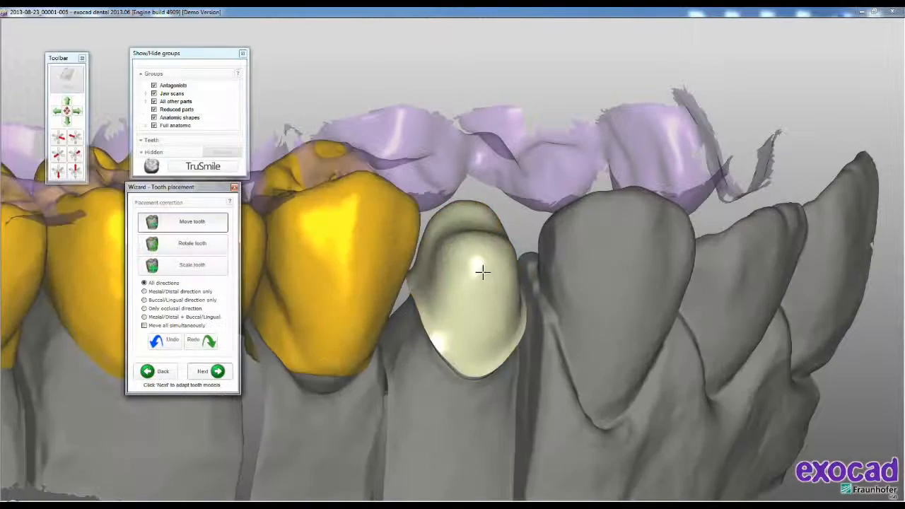
- Position the tooth 25 and 26 models over their preparations with Move tooth in all directions
{"action": "right_click_drag", "start_coordinate": [441, 317], "coordinate": [679, 331]}
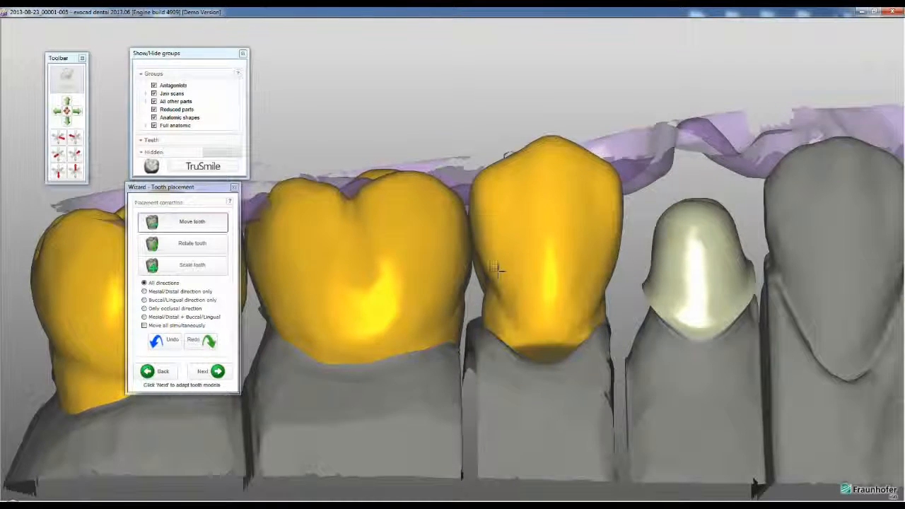
{"action": "right_click_drag", "start_coordinate": [500, 272], "coordinate": [495, 278]}
{"action": "middle_click_drag", "start_coordinate": [495, 279], "coordinate": [516, 224]}
{"action": "right_click_drag", "start_coordinate": [515, 225], "coordinate": [516, 225]}
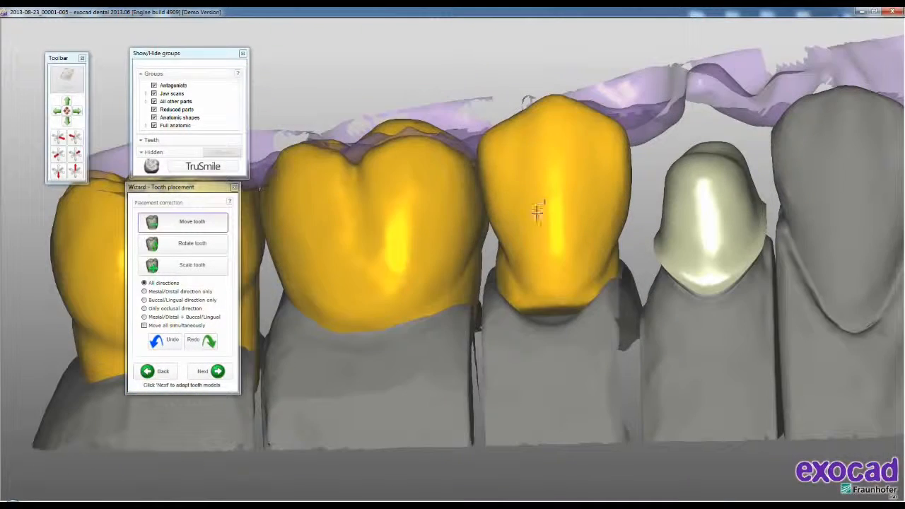
{"action": "right_click_drag", "start_coordinate": [563, 236], "coordinate": [568, 237]}
{"action": "middle_click_drag", "start_coordinate": [568, 237], "coordinate": [526, 269]}
{"action": "right_click_drag", "start_coordinate": [526, 268], "coordinate": [530, 269]}
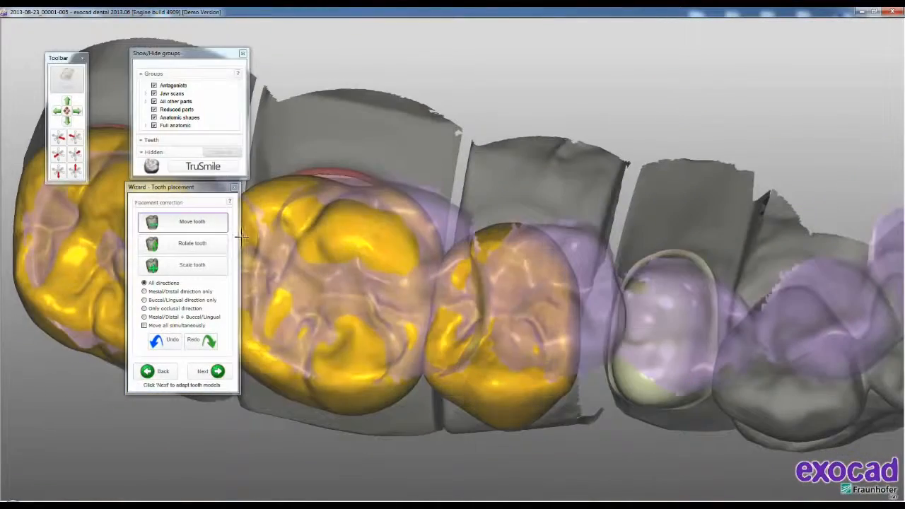
{"action": "right_click_drag", "start_coordinate": [481, 297], "coordinate": [401, 242]}
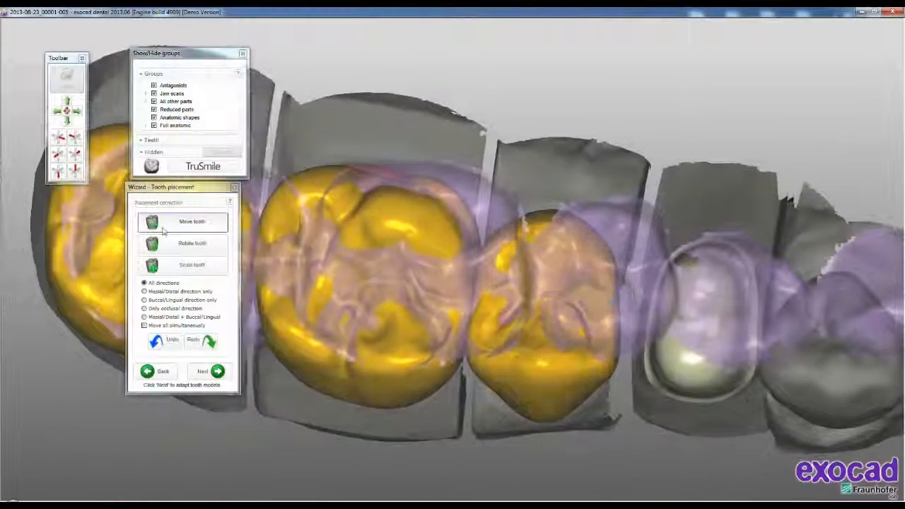
- Rotate the tooth 26 model in all directions and shift it over its preparation
{"action": "left_click", "coordinate": [187, 243]}
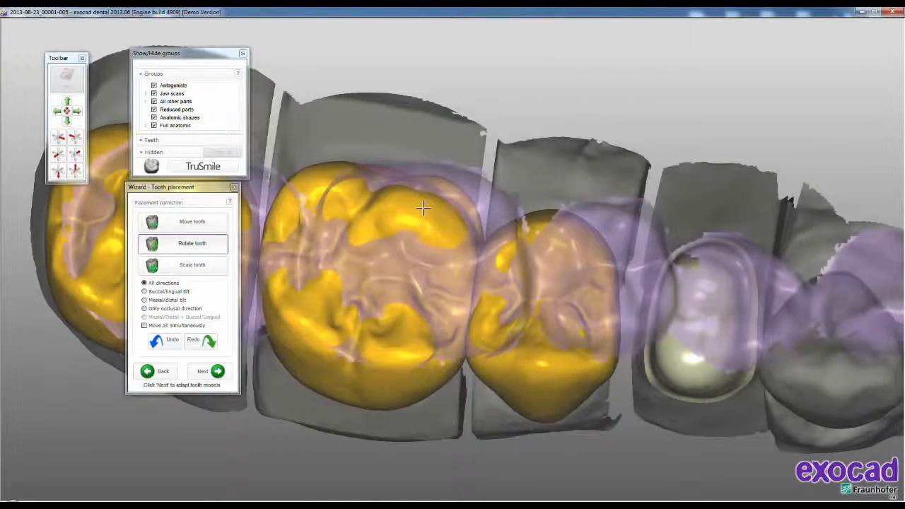
{"action": "right_click_drag", "start_coordinate": [423, 202], "coordinate": [423, 302]}
{"action": "middle_click_drag", "start_coordinate": [422, 302], "coordinate": [488, 291]}
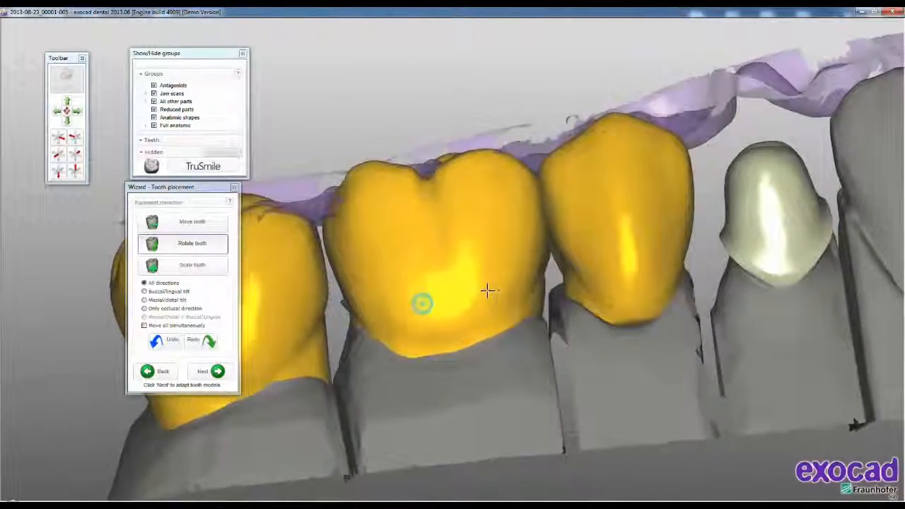
{"action": "right_click_drag", "start_coordinate": [444, 317], "coordinate": [433, 232]}
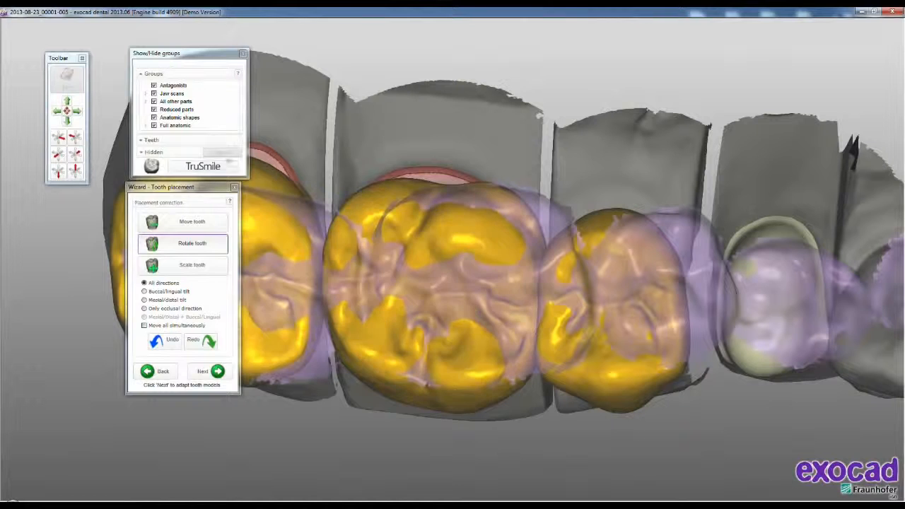
{"action": "left_click", "coordinate": [192, 222]}
{"action": "left_click_drag", "start_coordinate": [486, 239], "coordinate": [475, 221]}
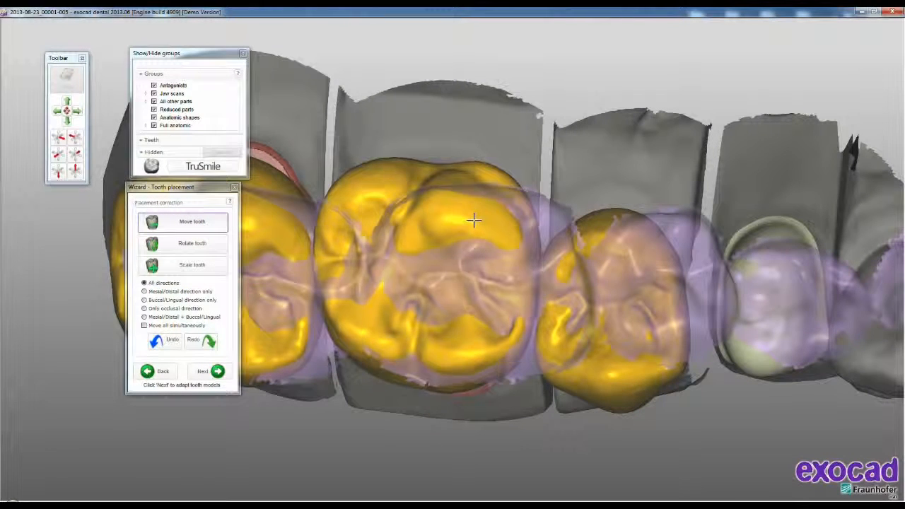
{"action": "middle_click_drag", "start_coordinate": [538, 333], "coordinate": [671, 360]}
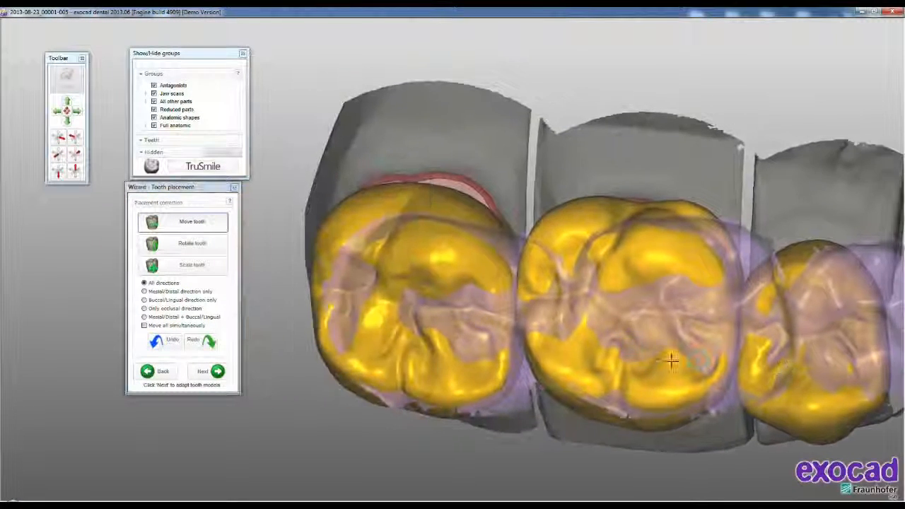
- Scale the tooth 27 model and reposition it over its preparation margin
{"action": "right_click_drag", "start_coordinate": [444, 257], "coordinate": [582, 296]}
{"action": "middle_click_drag", "start_coordinate": [583, 296], "coordinate": [618, 304]}
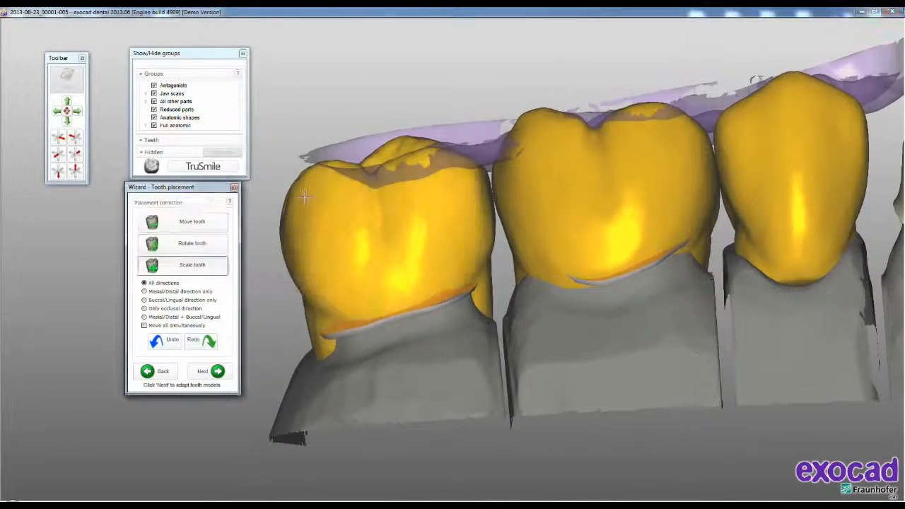
{"action": "left_click_drag", "start_coordinate": [305, 197], "coordinate": [312, 203]}
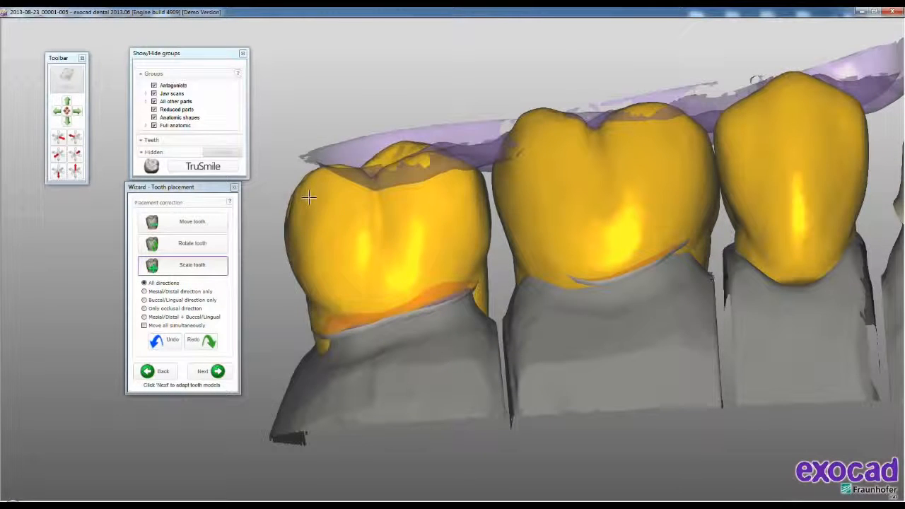
{"action": "left_click", "coordinate": [200, 225]}
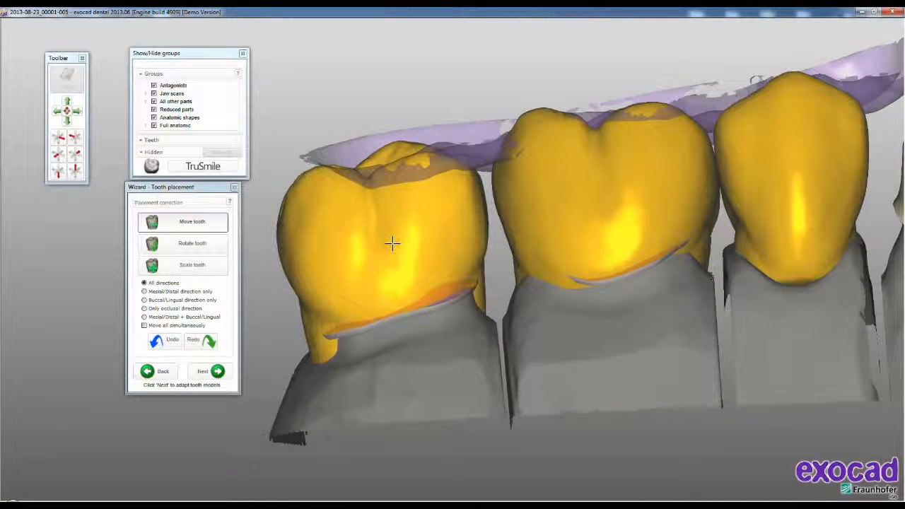
{"action": "right_click_drag", "start_coordinate": [443, 227], "coordinate": [444, 220]}
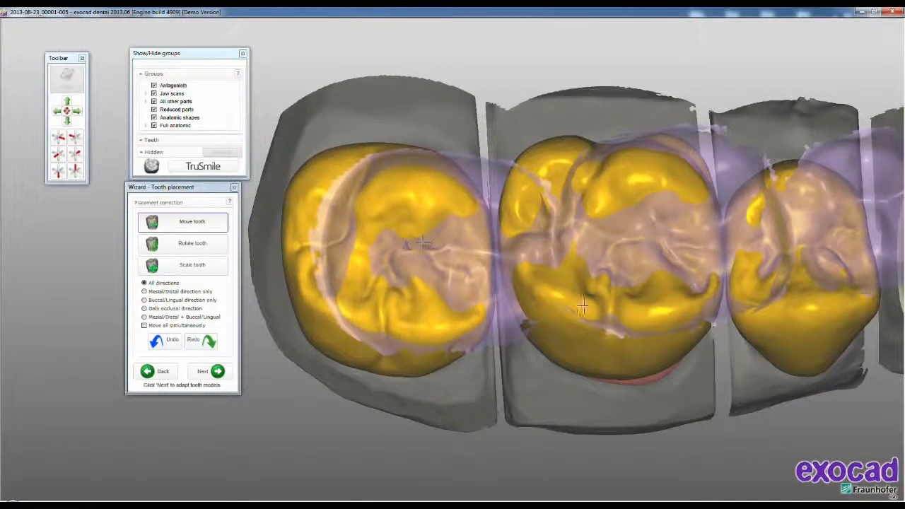
- Rotate and reposition the tooth 25 model, and adapt the tooth models to continue to Freeforming
{"action": "right_click_drag", "start_coordinate": [582, 306], "coordinate": [525, 297]}
{"action": "left_click_drag", "start_coordinate": [450, 222], "coordinate": [449, 225]}
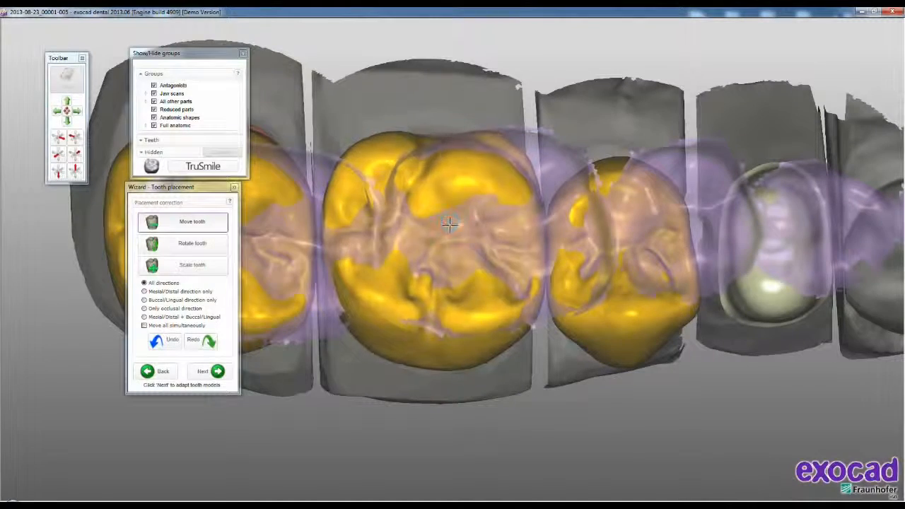
{"action": "right_click_drag", "start_coordinate": [450, 225], "coordinate": [585, 263]}
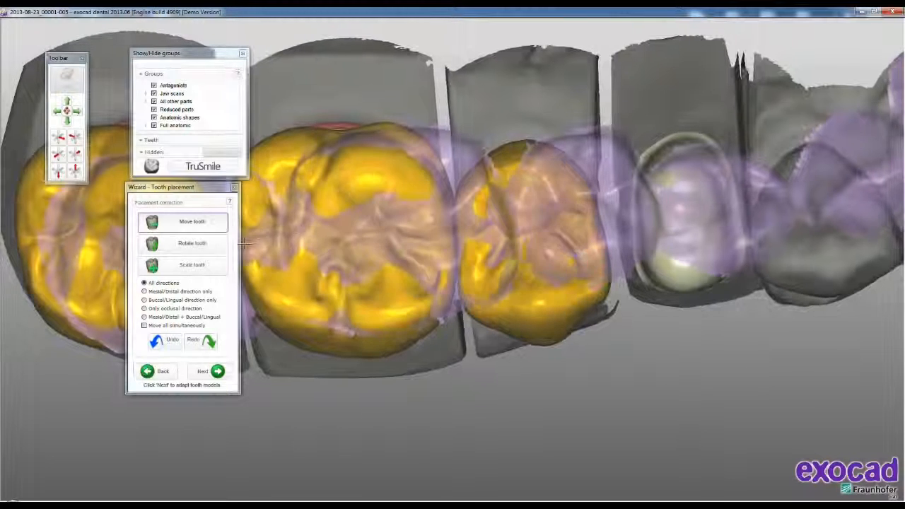
{"action": "left_click", "coordinate": [205, 249]}
{"action": "left_click", "coordinate": [192, 243]}
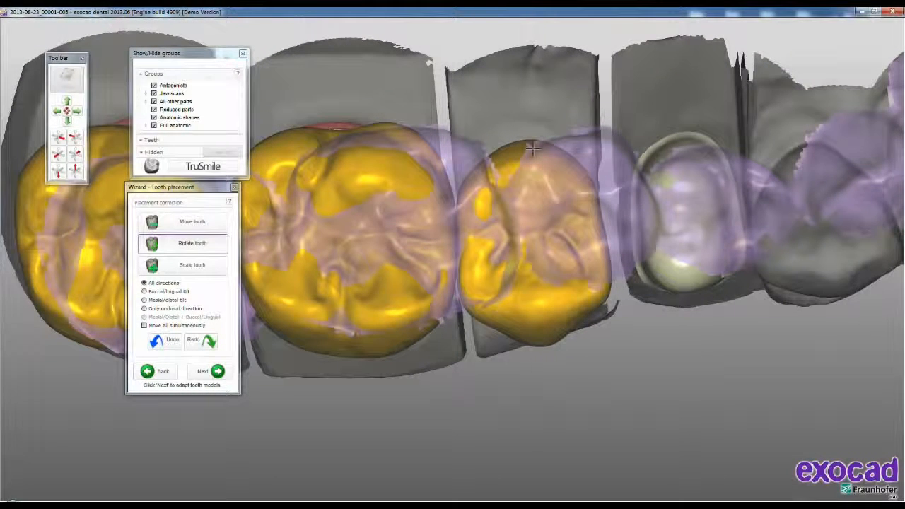
{"action": "left_click", "coordinate": [193, 221]}
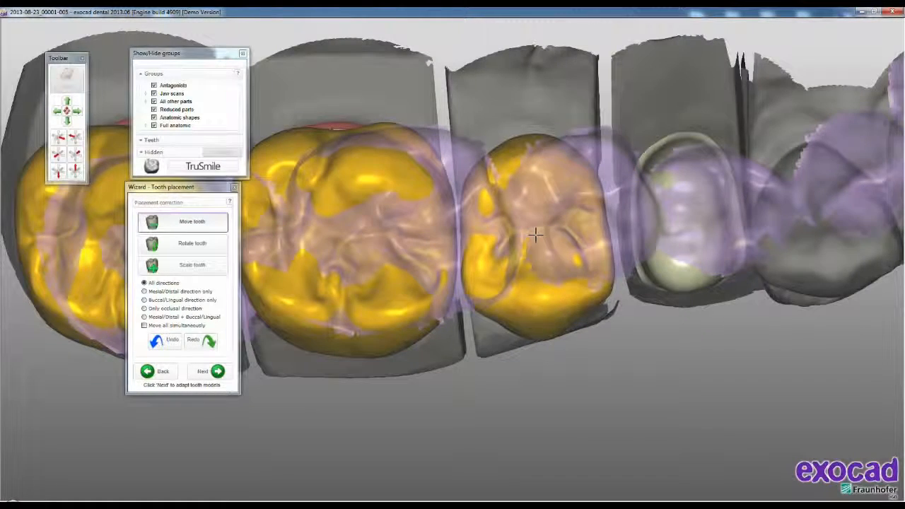
{"action": "right_click_drag", "start_coordinate": [556, 316], "coordinate": [556, 319]}
{"action": "middle_click_drag", "start_coordinate": [556, 318], "coordinate": [640, 307]}
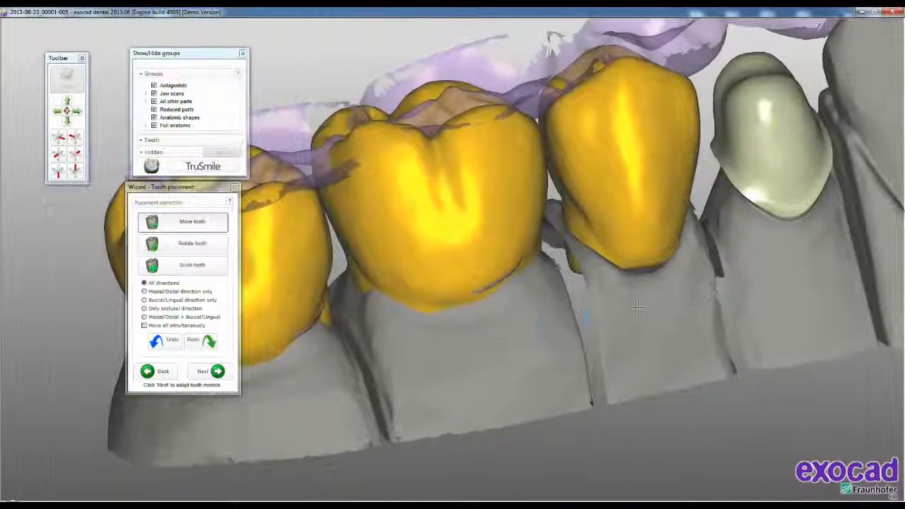
{"action": "left_click", "coordinate": [207, 372]}
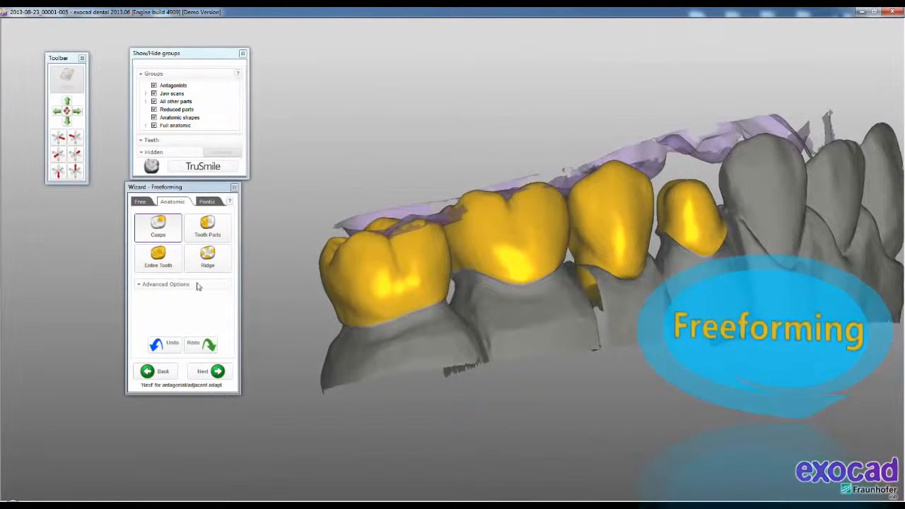
{"action": "left_click", "coordinate": [157, 231]}
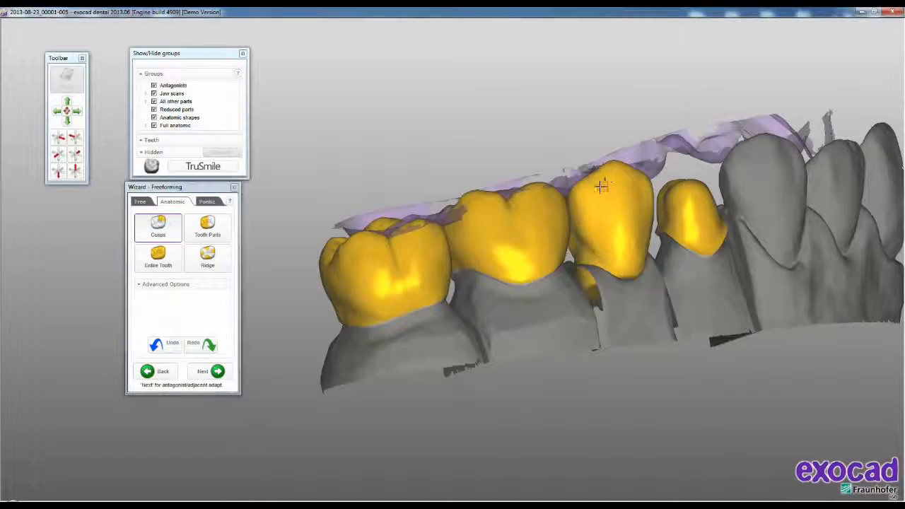
{"action": "right_click_drag", "start_coordinate": [603, 185], "coordinate": [552, 198]}
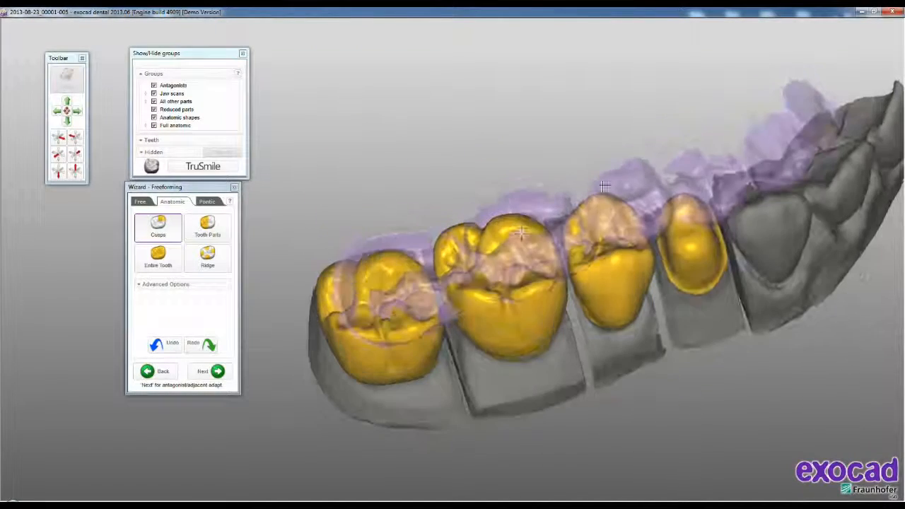
{"action": "mouse_move", "coordinate": [600, 252]}
{"action": "right_mouse_down"}
{"action": "mouse_move", "coordinate": [658, 297]}
{"action": "mouse_move", "coordinate": [632, 278]}
{"action": "right_mouse_up"}
- Remove material from the occlusal surface of the tooth 27 crown with the free Add/Remove brush to clear the antagonist
{"action": "left_click", "coordinate": [141, 203]}
{"action": "mouse_move", "coordinate": [446, 212]}
{"action": "right_mouse_down"}
{"action": "mouse_move", "coordinate": [471, 202]}
{"action": "mouse_move", "coordinate": [471, 233]}
{"action": "mouse_move", "coordinate": [505, 202]}
{"action": "right_mouse_up"}
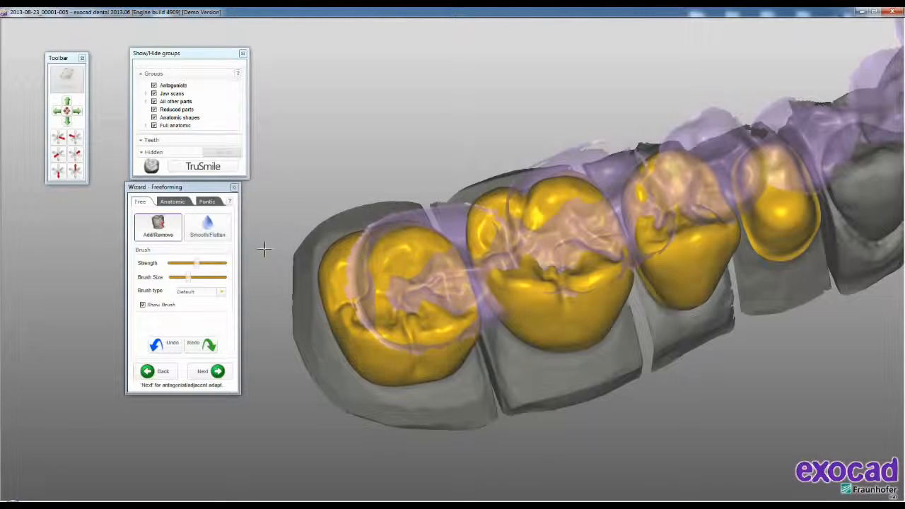
{"action": "left_click", "coordinate": [177, 235]}
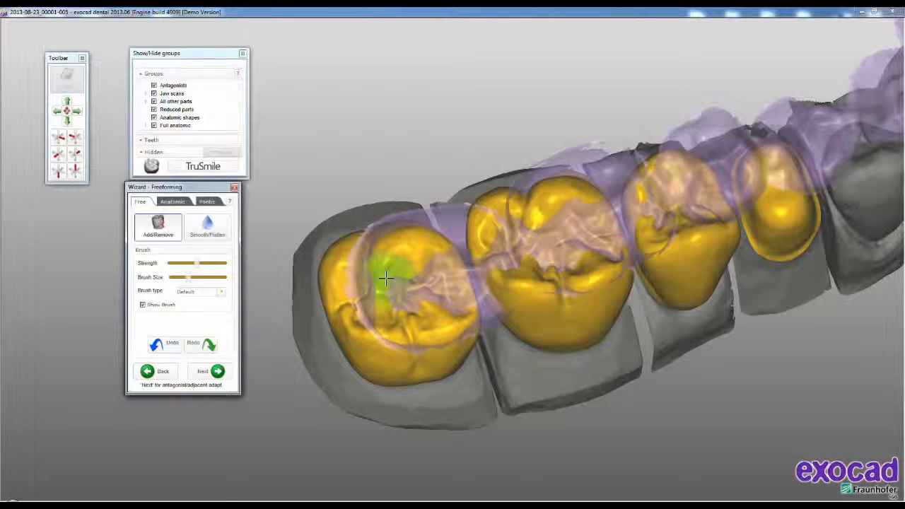
{"action": "mouse_move", "coordinate": [385, 279]}
{"action": "left_mouse_down"}
{"action": "mouse_move", "coordinate": [375, 264]}
{"action": "mouse_move", "coordinate": [404, 243]}
{"action": "mouse_move", "coordinate": [414, 252]}
{"action": "mouse_move", "coordinate": [423, 243]}
{"action": "mouse_move", "coordinate": [406, 244]}
{"action": "mouse_move", "coordinate": [410, 254]}
{"action": "mouse_move", "coordinate": [435, 243]}
{"action": "mouse_move", "coordinate": [396, 243]}
{"action": "mouse_move", "coordinate": [425, 280]}
{"action": "mouse_move", "coordinate": [435, 315]}
{"action": "mouse_move", "coordinate": [463, 320]}
{"action": "mouse_move", "coordinate": [382, 323]}
{"action": "mouse_move", "coordinate": [386, 335]}
{"action": "mouse_move", "coordinate": [432, 333]}
{"action": "mouse_move", "coordinate": [385, 336]}
{"action": "mouse_move", "coordinate": [446, 329]}
{"action": "left_mouse_up"}
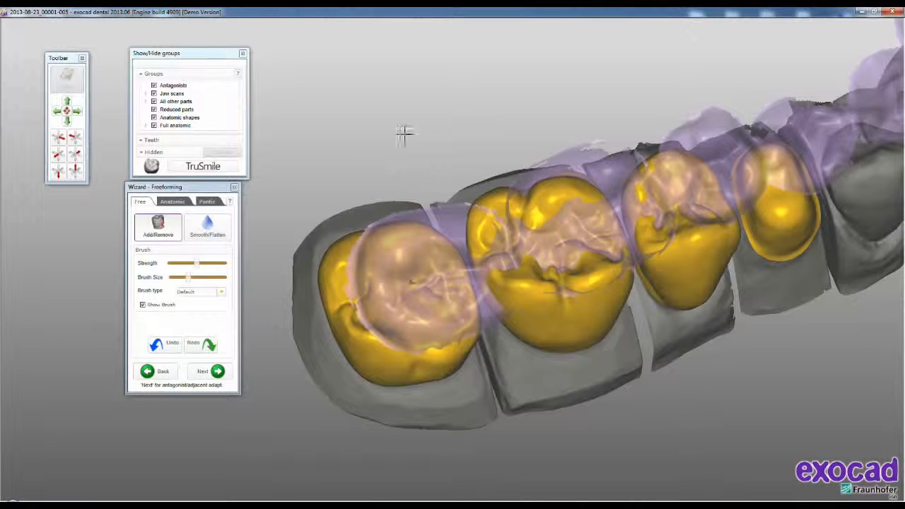
- Show the Distance to Antagonists map and remove the intersecting areas on the tooth 26 crown with the Add/Remove brush
{"action": "right_click", "coordinate": [378, 103]}
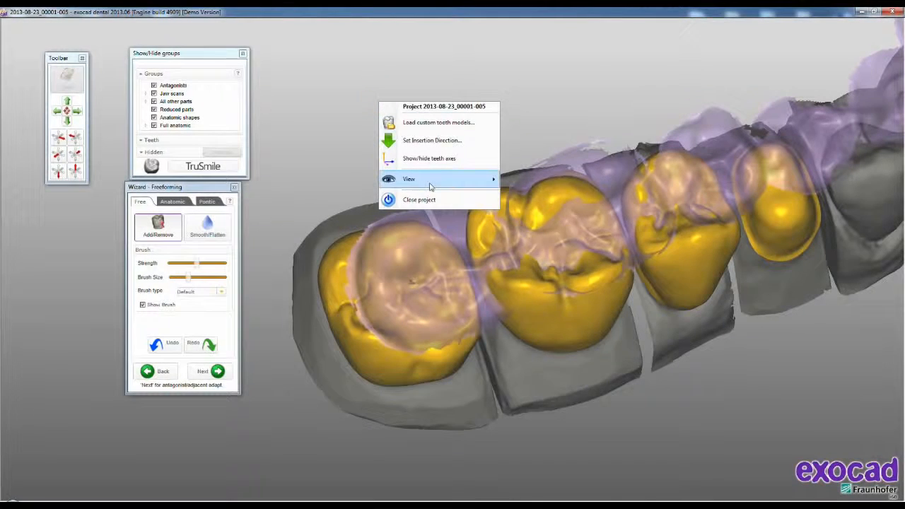
{"action": "mouse_move", "coordinate": [435, 182]}
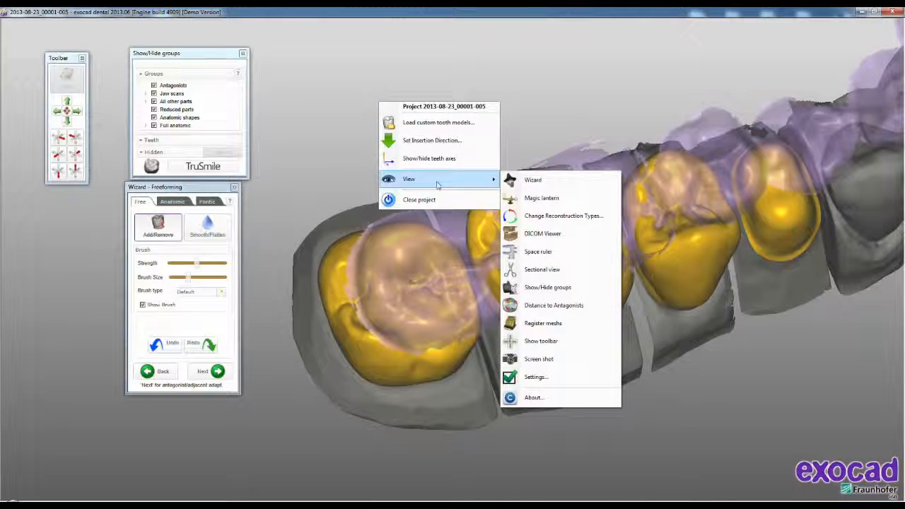
{"action": "left_click", "coordinate": [514, 312]}
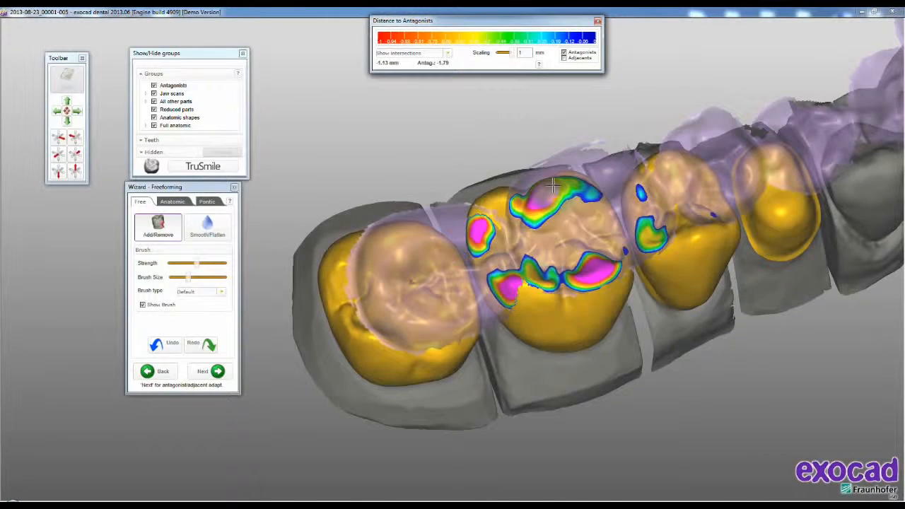
{"action": "mouse_move", "coordinate": [548, 196]}
{"action": "left_mouse_down"}
{"action": "mouse_move", "coordinate": [541, 201]}
{"action": "mouse_move", "coordinate": [559, 198]}
{"action": "mouse_move", "coordinate": [557, 186]}
{"action": "mouse_move", "coordinate": [537, 203]}
{"action": "mouse_move", "coordinate": [587, 192]}
{"action": "mouse_move", "coordinate": [529, 199]}
{"action": "mouse_move", "coordinate": [478, 225]}
{"action": "mouse_move", "coordinate": [504, 279]}
{"action": "mouse_move", "coordinate": [520, 286]}
{"action": "mouse_move", "coordinate": [510, 281]}
{"action": "mouse_move", "coordinate": [515, 275]}
{"action": "mouse_move", "coordinate": [520, 283]}
{"action": "mouse_move", "coordinate": [538, 280]}
{"action": "mouse_move", "coordinate": [527, 273]}
{"action": "mouse_move", "coordinate": [539, 279]}
{"action": "mouse_move", "coordinate": [607, 266]}
{"action": "mouse_move", "coordinate": [583, 283]}
{"action": "left_mouse_up"}
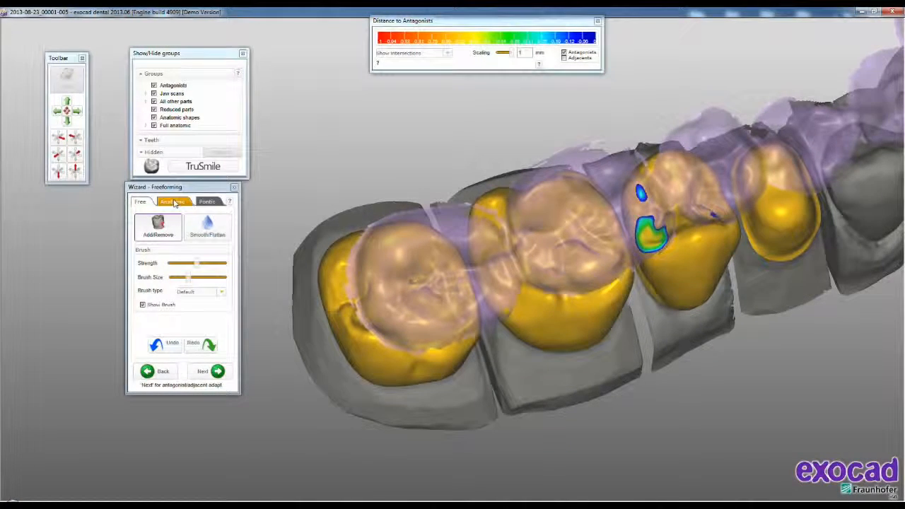
- Clear the remaining antagonist intersections on the tooth 25 crown and smooth the surfaces of crowns 27 and 25 with Smooth/Flatten
{"action": "mouse_move", "coordinate": [662, 242]}
{"action": "left_mouse_down", "text": "shift"}
{"action": "mouse_move", "coordinate": [642, 186]}
{"action": "mouse_move", "coordinate": [702, 218]}
{"action": "mouse_move", "coordinate": [695, 212]}
{"action": "mouse_move", "coordinate": [687, 223]}
{"action": "left_mouse_up", "text": "shift"}
{"action": "right_click_drag", "start_coordinate": [570, 322], "coordinate": [499, 325]}
{"action": "left_click", "coordinate": [220, 232]}
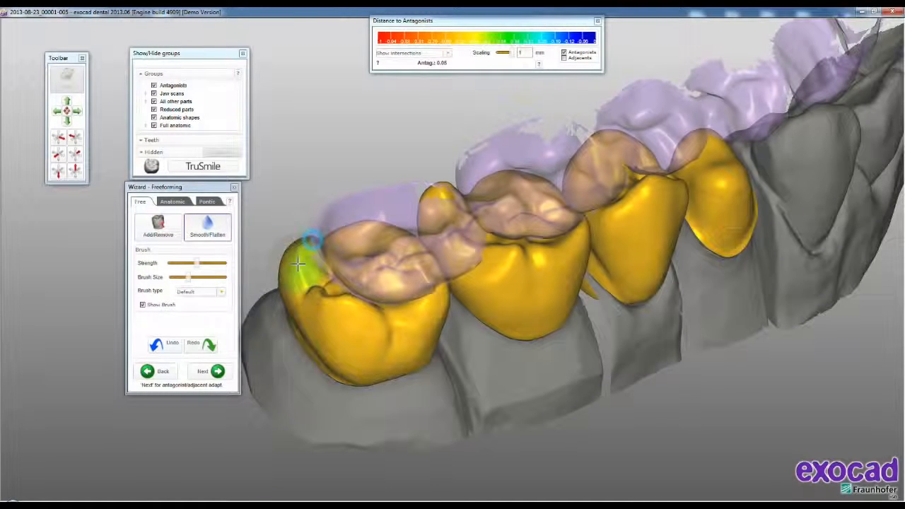
{"action": "left_click_drag", "start_coordinate": [305, 256], "coordinate": [301, 259]}
{"action": "right_click_drag", "start_coordinate": [593, 215], "coordinate": [490, 199]}
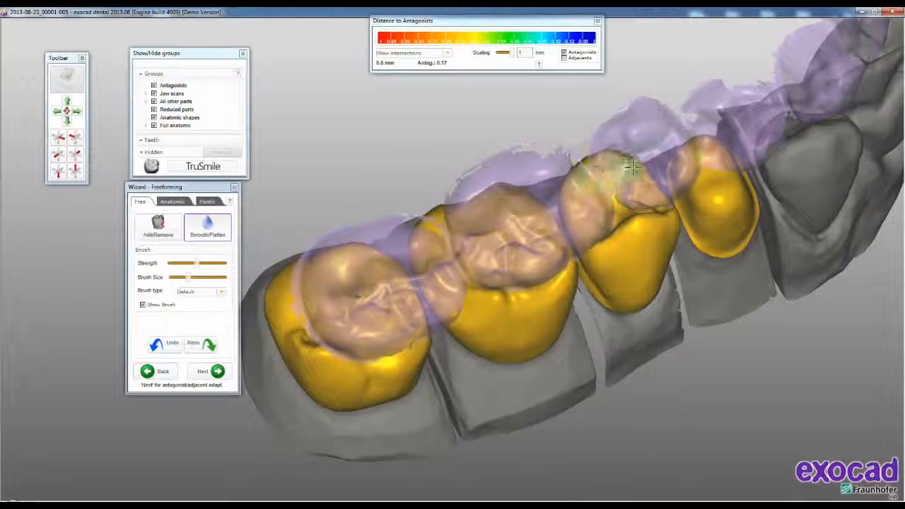
{"action": "right_click_drag", "start_coordinate": [637, 170], "coordinate": [264, 275]}
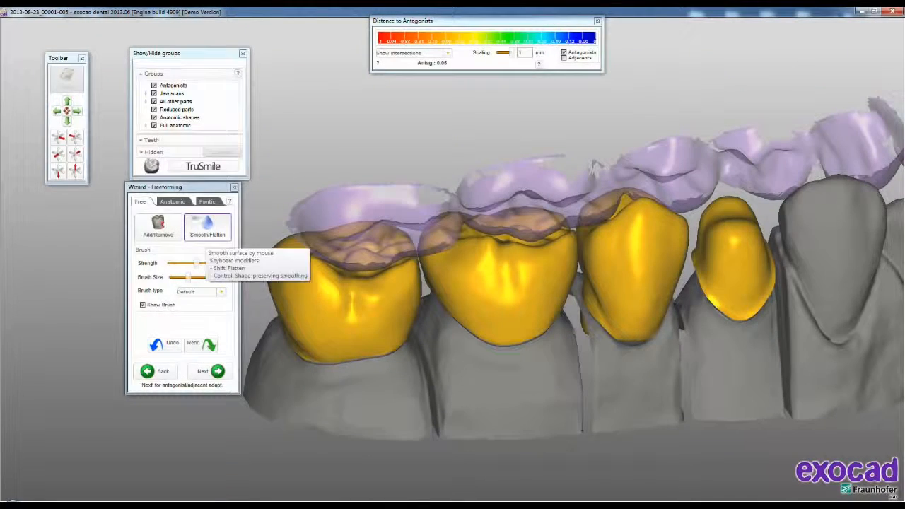
- Adapt the tooth 25 pontic to the gingiva at a distance of 0.2 mm with Pull down to gingiva enabled
{"action": "left_click", "coordinate": [207, 202]}
{"action": "right_click_drag", "start_coordinate": [682, 316], "coordinate": [619, 345]}
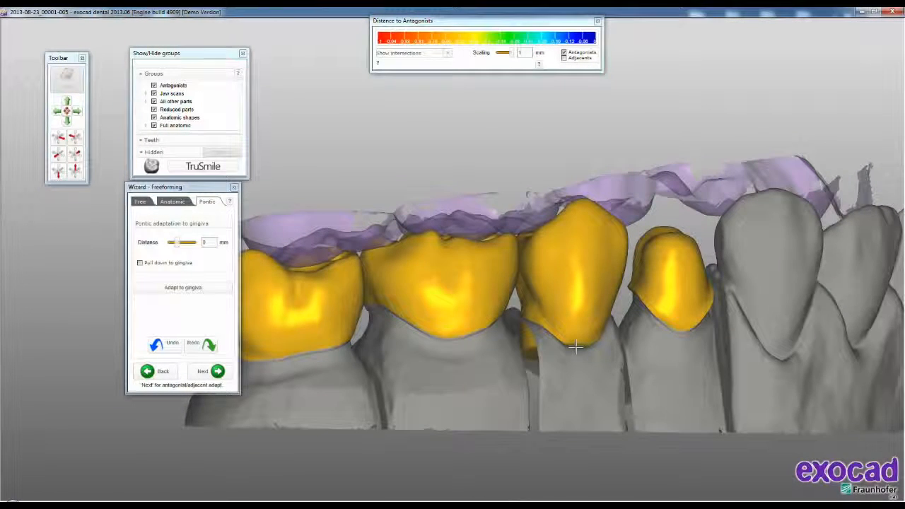
{"action": "left_click", "coordinate": [210, 242]}
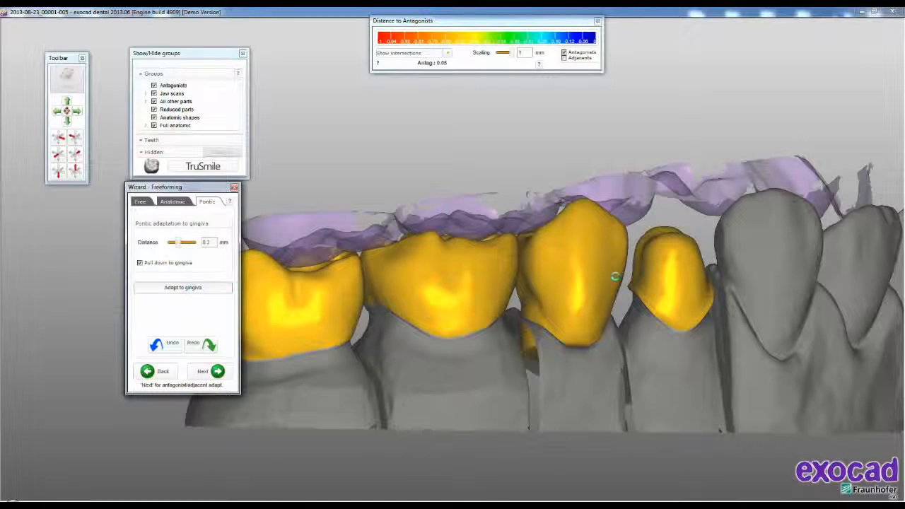
{"action": "right_click_drag", "start_coordinate": [557, 298], "coordinate": [557, 300]}
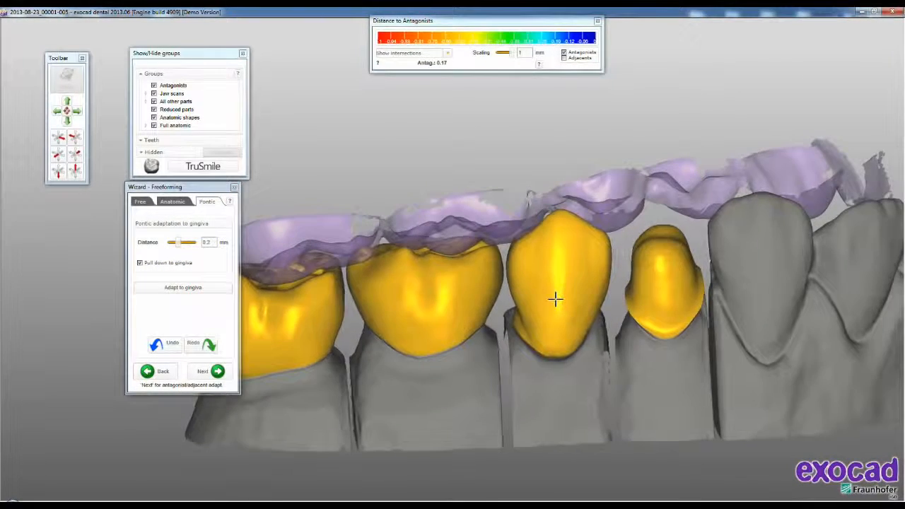
- Smooth the base and sides of the adapted tooth 25 pontic with the free Smooth/Flatten brush at low strength
{"action": "left_click", "coordinate": [140, 202]}
{"action": "left_click", "coordinate": [208, 226]}
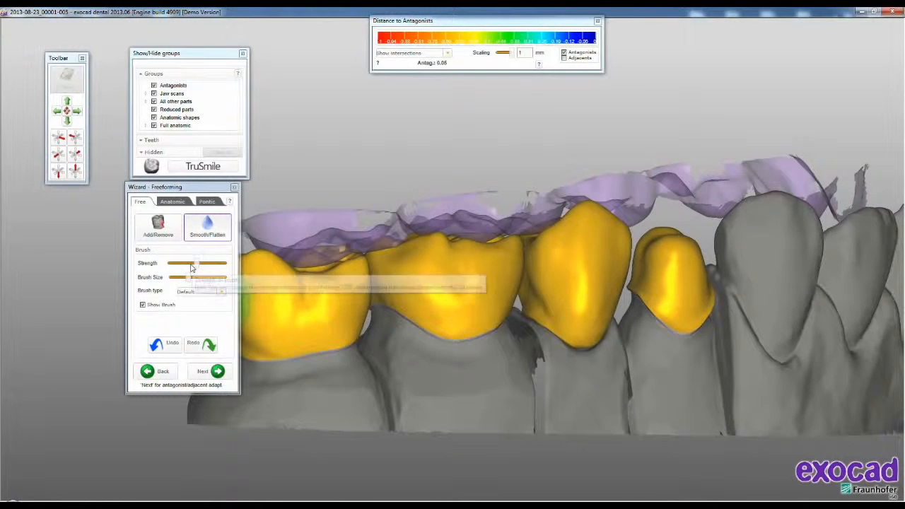
{"action": "left_click_drag", "start_coordinate": [191, 266], "coordinate": [172, 264]}
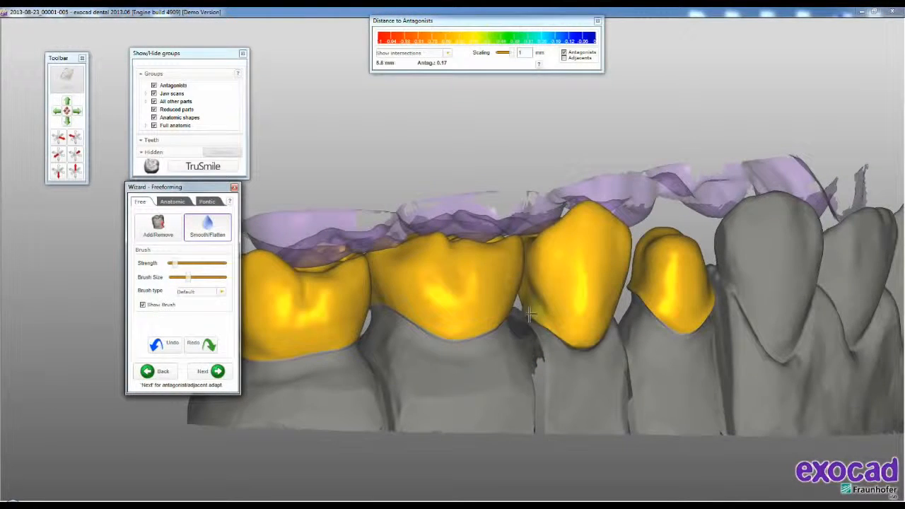
{"action": "right_click_drag", "start_coordinate": [610, 328], "coordinate": [517, 270]}
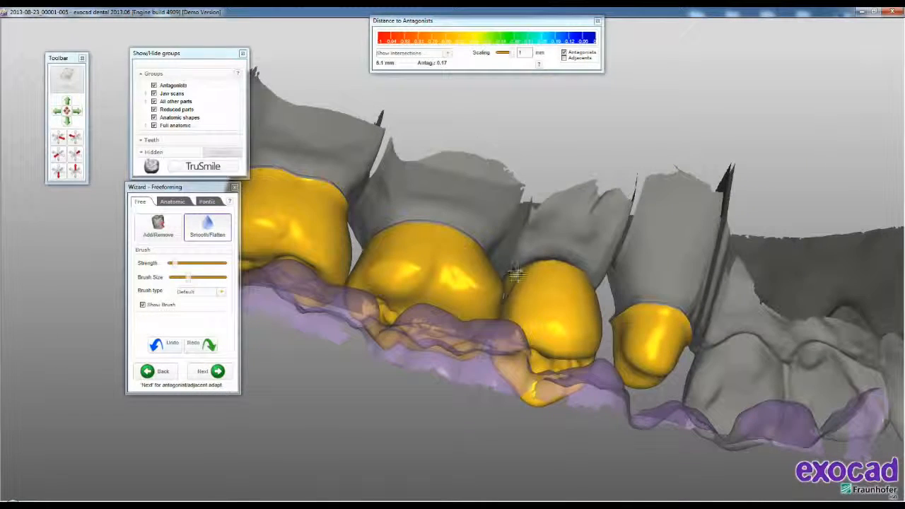
{"action": "right_click_drag", "start_coordinate": [585, 278], "coordinate": [596, 291]}
{"action": "right_click_drag", "start_coordinate": [562, 318], "coordinate": [556, 318]}
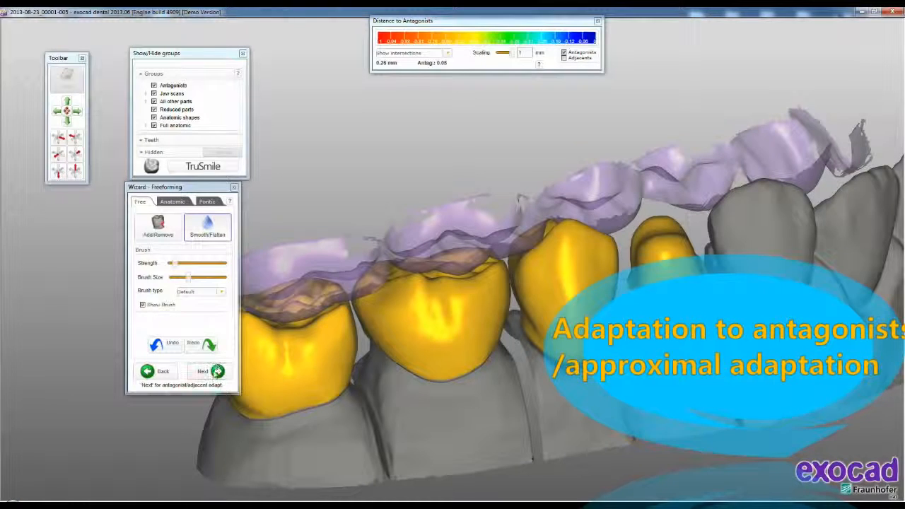
- Go through the occlusal and approximal settings of the antagonist/adjacent adaptation and continue to Shrinking
{"action": "left_click", "coordinate": [216, 372]}
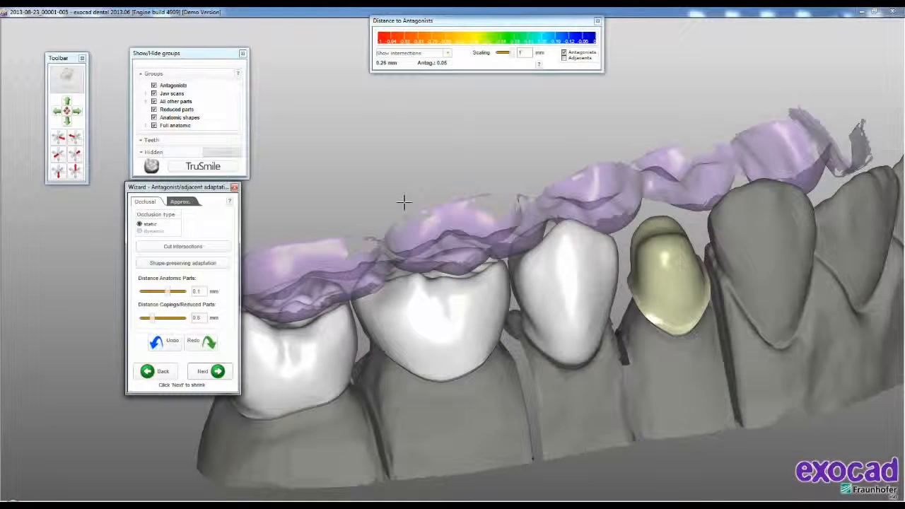
{"action": "middle_click_drag", "start_coordinate": [475, 160], "coordinate": [577, 147]}
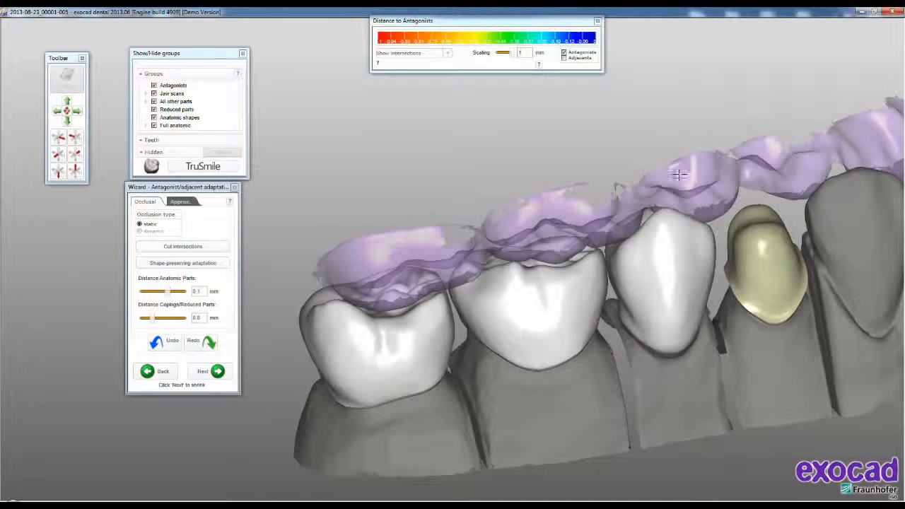
{"action": "right_click_drag", "start_coordinate": [535, 188], "coordinate": [533, 188]}
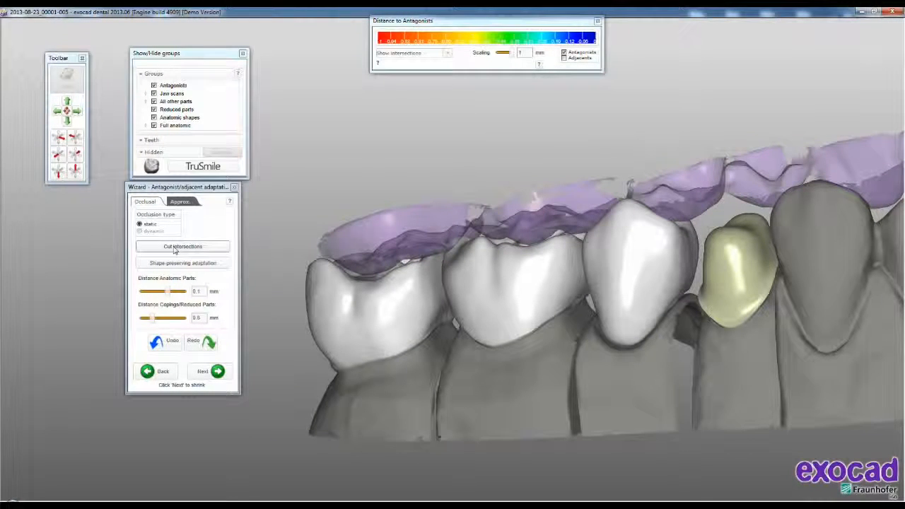
{"action": "left_click", "coordinate": [181, 202]}
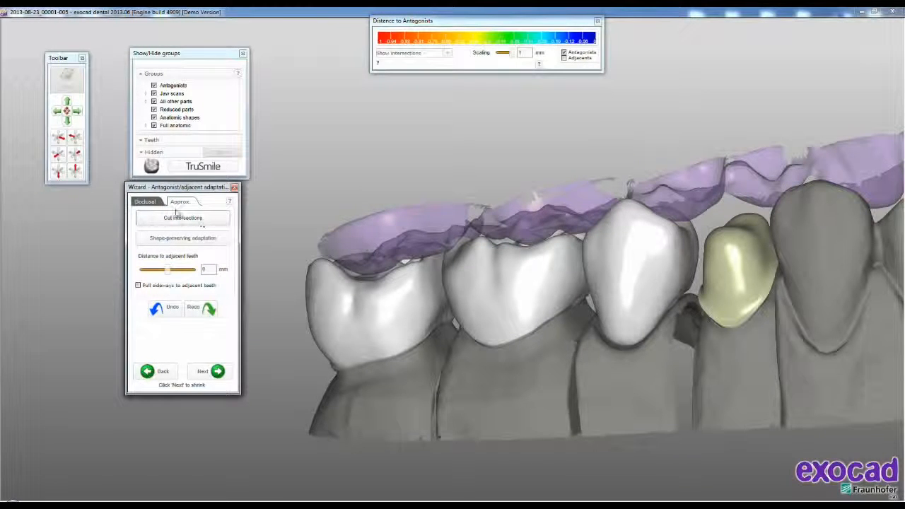
{"action": "left_click", "coordinate": [145, 202]}
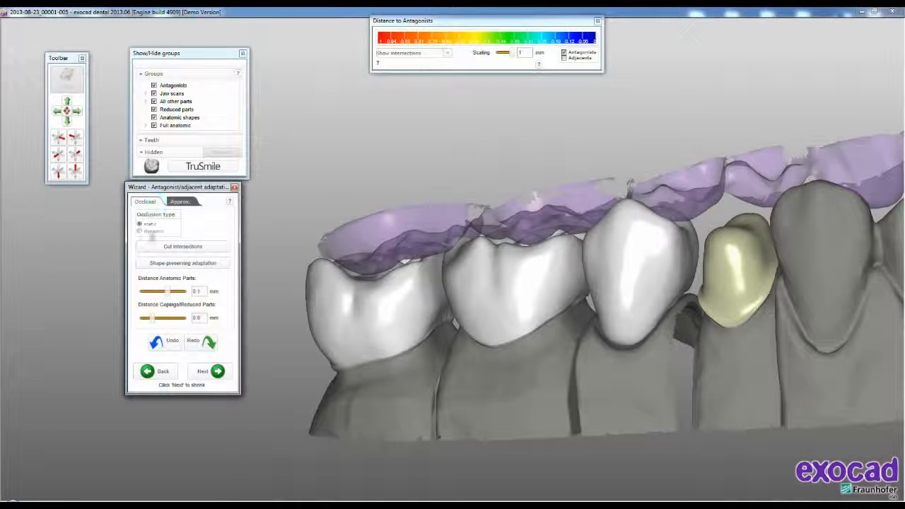
{"action": "left_click", "coordinate": [216, 373]}
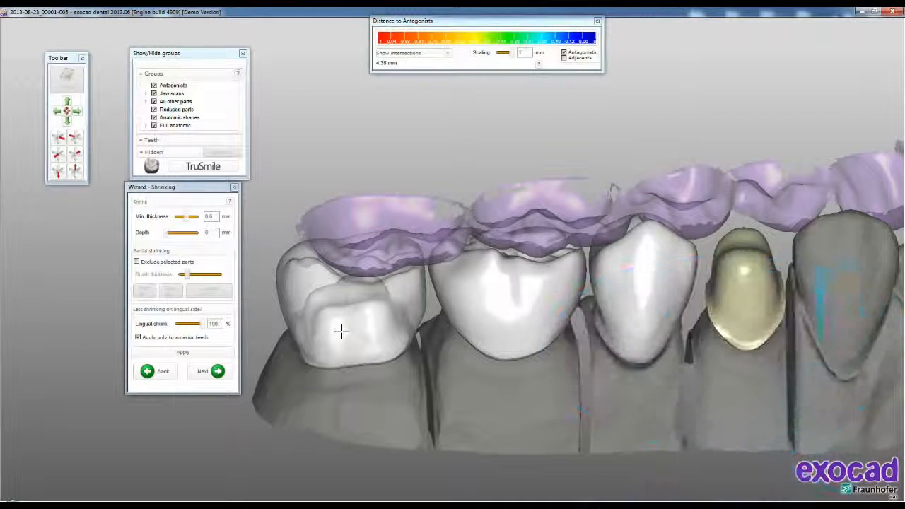
- Set the shrink depth for the tooth 27 crown and enable excluding selected parts from shrinking
{"action": "right_click_drag", "start_coordinate": [426, 234], "coordinate": [435, 157]}
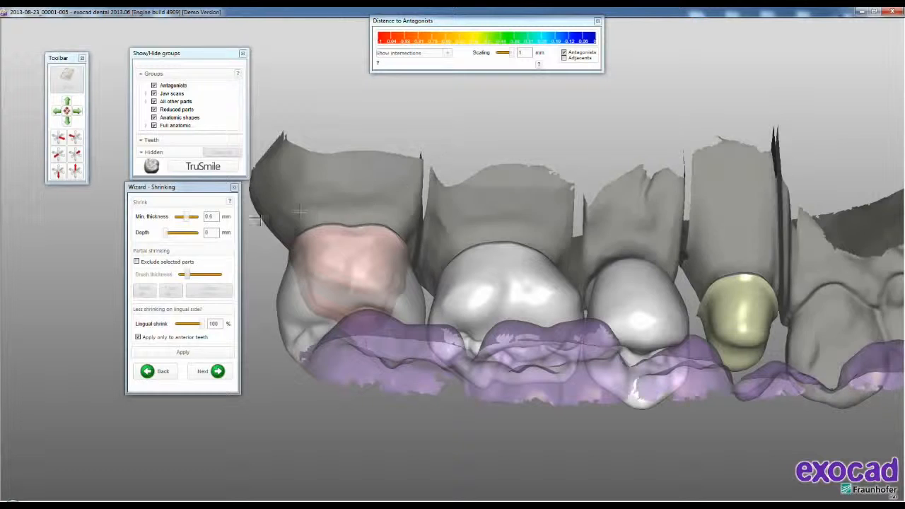
{"action": "double_click", "coordinate": [212, 233]}
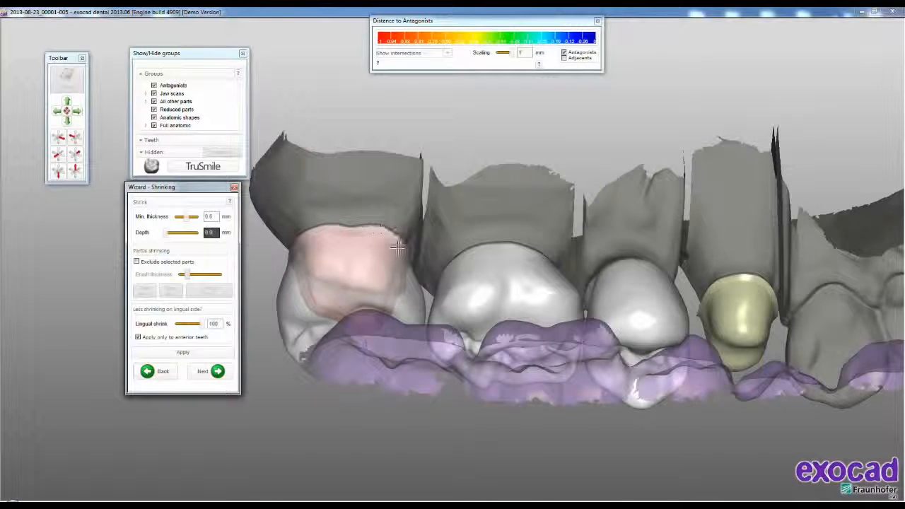
{"action": "left_click", "coordinate": [137, 262]}
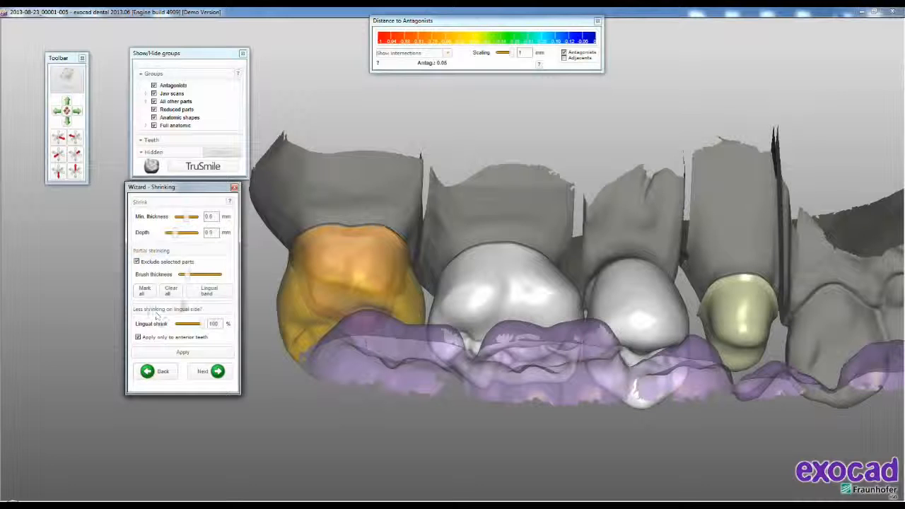
- Auto-select a 1.5 mm high band along the lingual margin of the tooth 27 crown to exclude it from shrinking
{"action": "left_click", "coordinate": [210, 292]}
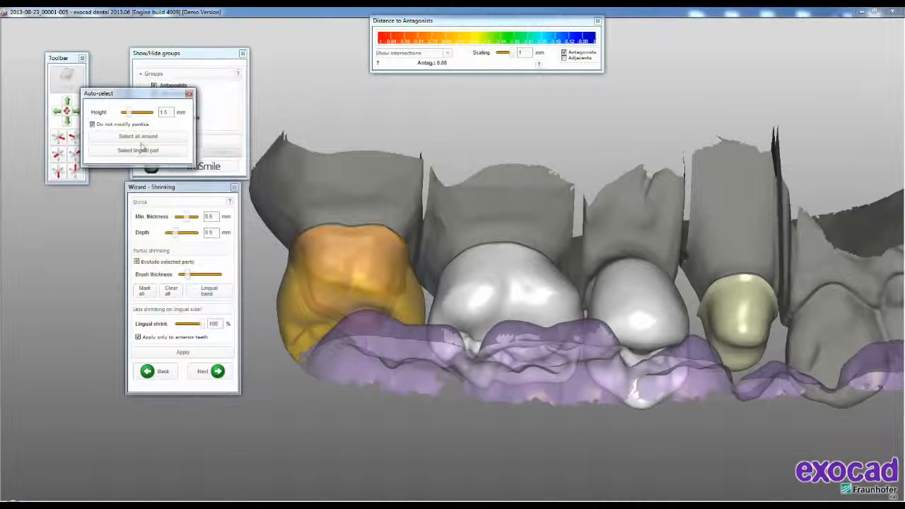
{"action": "left_click", "coordinate": [143, 137]}
{"action": "right_click_drag", "start_coordinate": [530, 375], "coordinate": [529, 294]}
{"action": "left_click", "coordinate": [160, 154]}
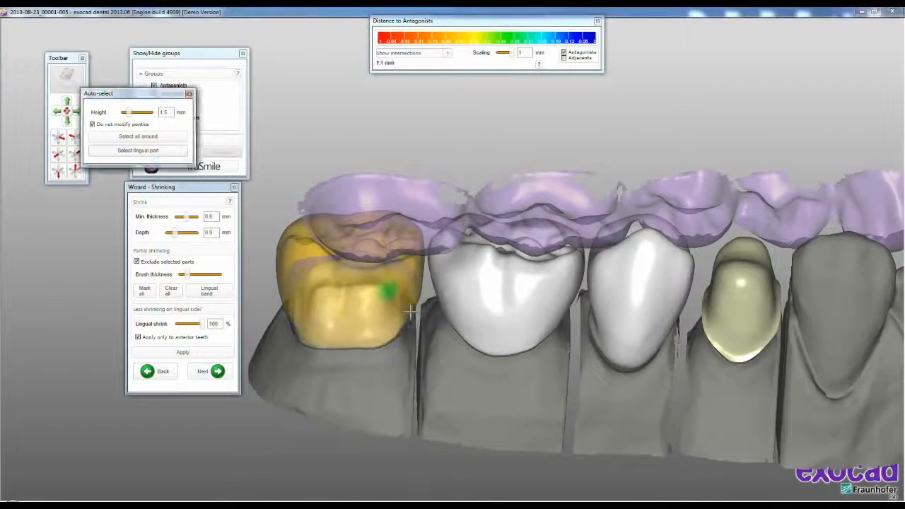
{"action": "right_click_drag", "start_coordinate": [418, 349], "coordinate": [330, 362]}
{"action": "middle_click_drag", "start_coordinate": [624, 406], "coordinate": [315, 358]}
{"action": "scroll", "coordinate": [676, 281], "scroll_direction": "up", "scroll_amount": 2}
{"action": "scroll", "coordinate": [676, 280], "scroll_direction": "up", "scroll_amount": 2}
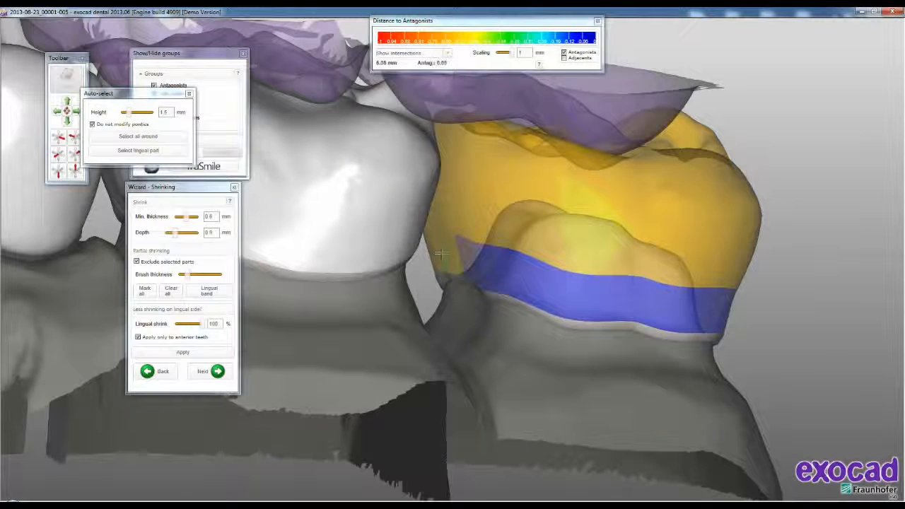
- Try a 2.3 mm high exclusion band on tooth 27, trimming its upper edge with the brush before reselecting it
{"action": "left_click_drag", "start_coordinate": [127, 111], "coordinate": [134, 114]}
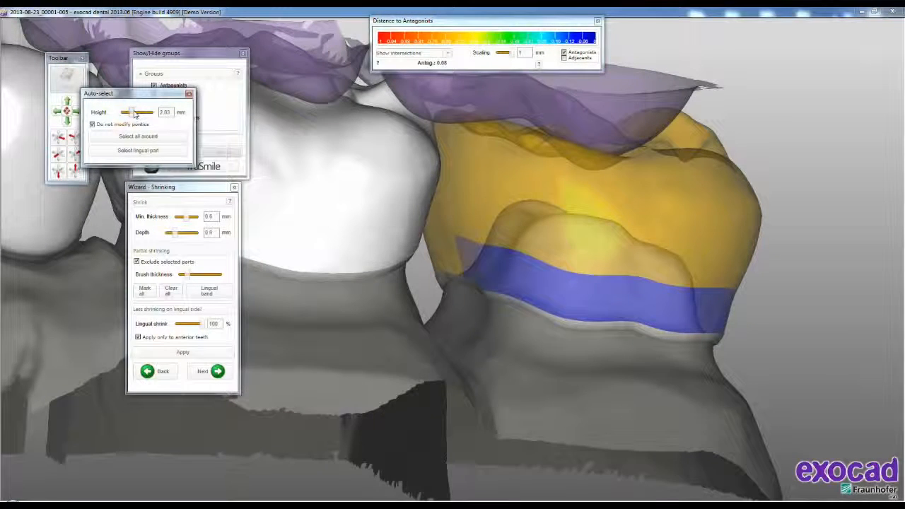
{"action": "left_click", "coordinate": [153, 150]}
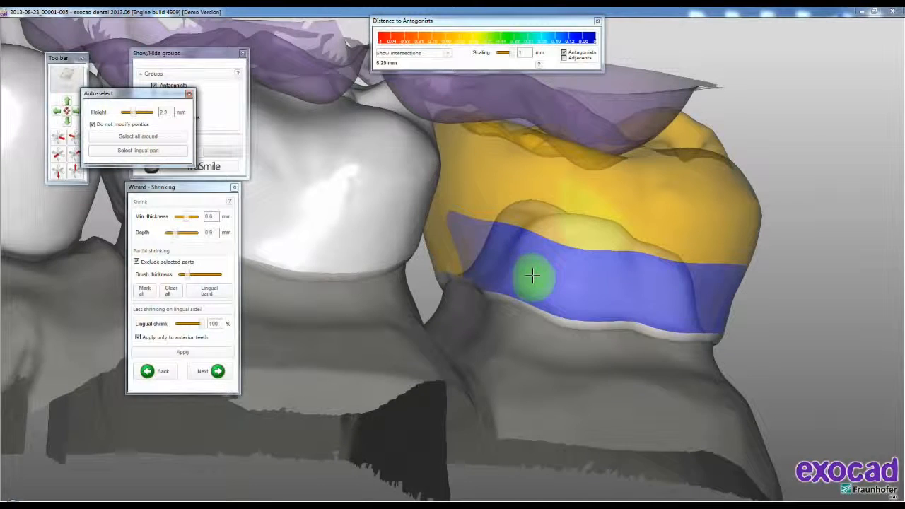
{"action": "mouse_move", "coordinate": [454, 218]}
{"action": "left_mouse_down"}
{"action": "mouse_move", "coordinate": [477, 212]}
{"action": "mouse_move", "coordinate": [686, 264]}
{"action": "mouse_move", "coordinate": [643, 235]}
{"action": "mouse_move", "coordinate": [464, 203]}
{"action": "left_mouse_up"}
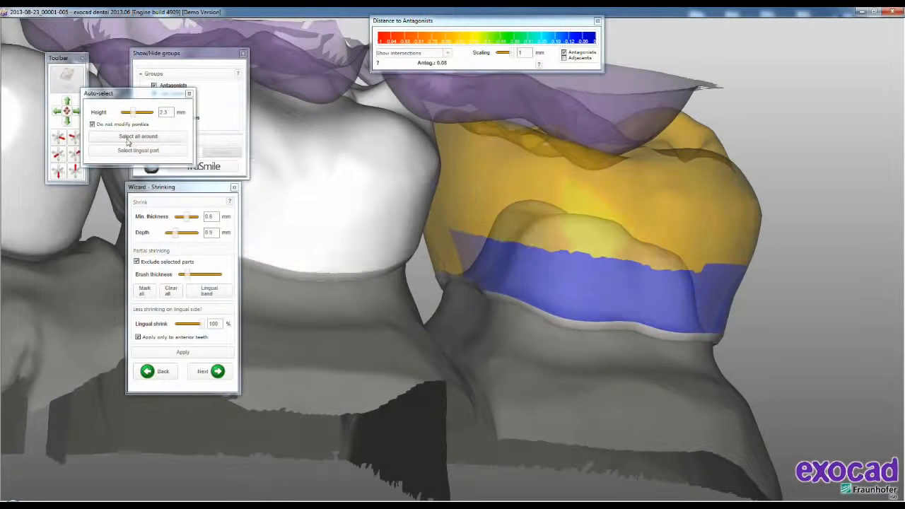
{"action": "left_click", "coordinate": [128, 137]}
- Set the band height to 1.5 mm, reselect the lingual part of tooth 27, and shrink the crown into a reduced framework
{"action": "left_click_drag", "start_coordinate": [137, 114], "coordinate": [131, 115]}
{"action": "double_click", "coordinate": [168, 112]}
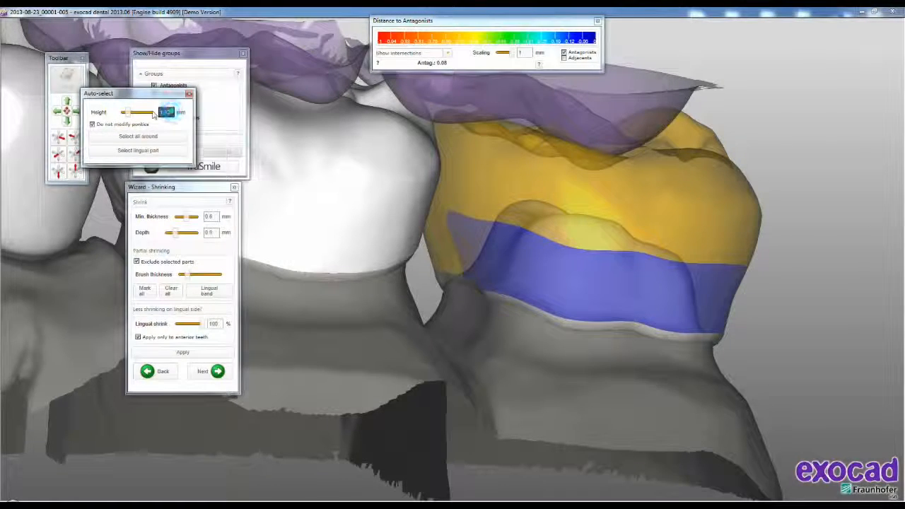
{"action": "left_click", "coordinate": [167, 150]}
{"action": "scroll", "coordinate": [675, 244], "scroll_direction": "down", "scroll_amount": 4}
{"action": "scroll", "coordinate": [674, 244], "scroll_direction": "down", "scroll_amount": 3}
{"action": "right_click_drag", "start_coordinate": [674, 244], "coordinate": [622, 250]}
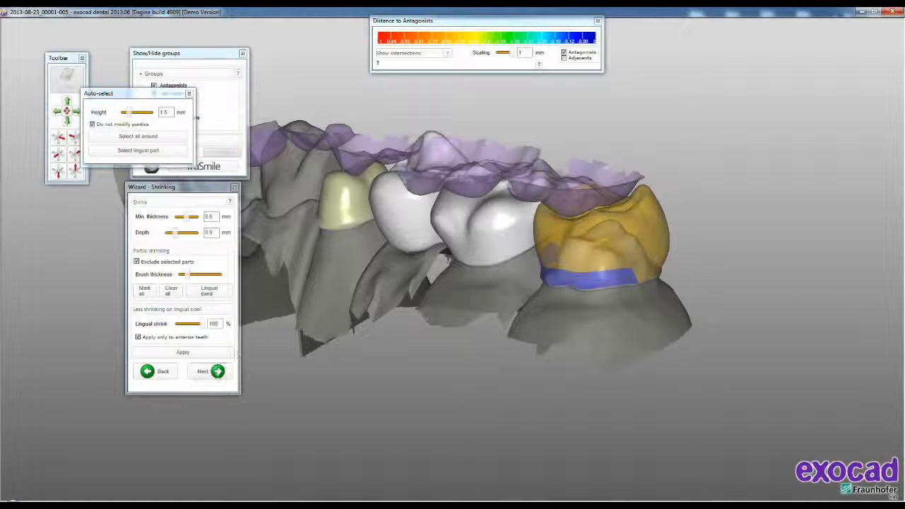
{"action": "left_click", "coordinate": [217, 371]}
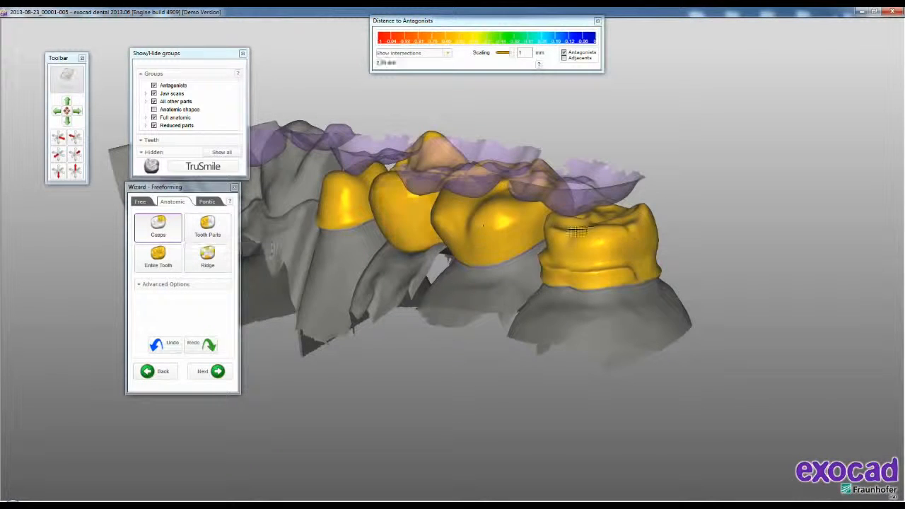
- Continue from Freeforming to Connectors and hide the antagonists
{"action": "right_click_drag", "start_coordinate": [420, 284], "coordinate": [718, 167]}
{"action": "right_click_drag", "start_coordinate": [554, 191], "coordinate": [599, 182]}
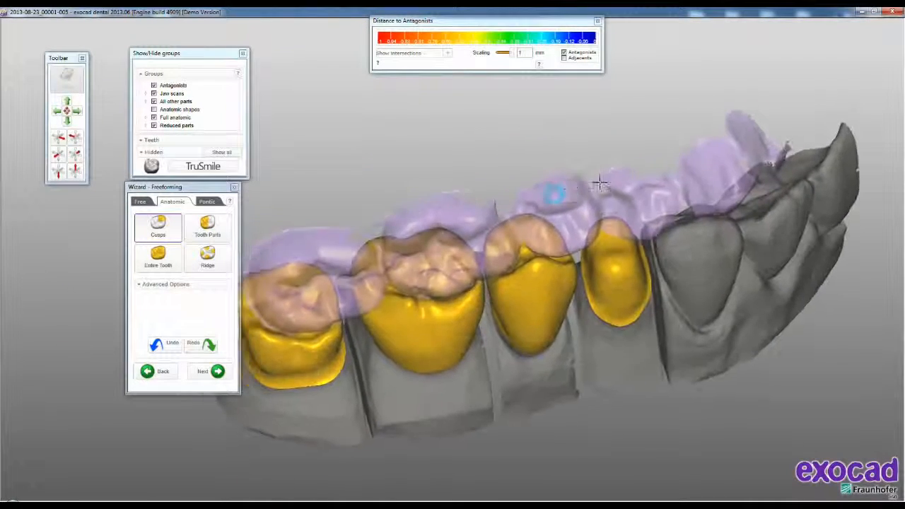
{"action": "middle_click_drag", "start_coordinate": [600, 182], "coordinate": [660, 172]}
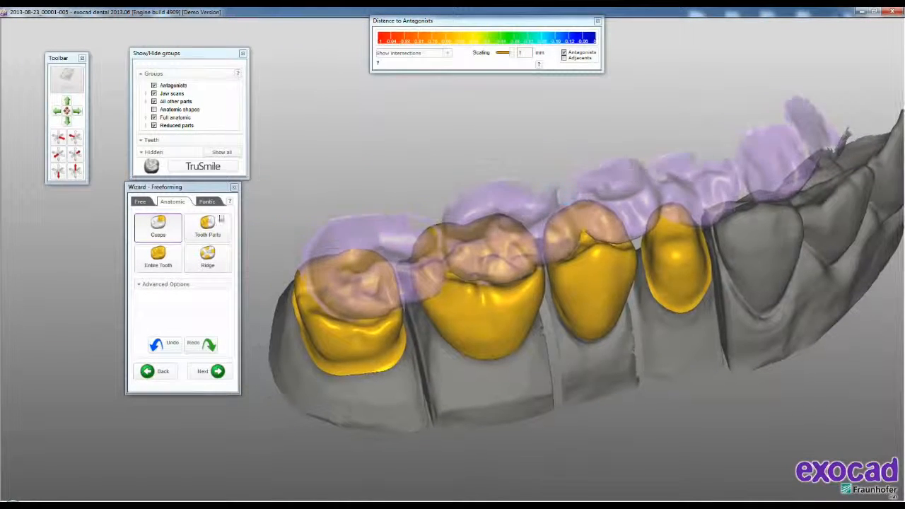
{"action": "left_click", "coordinate": [207, 371]}
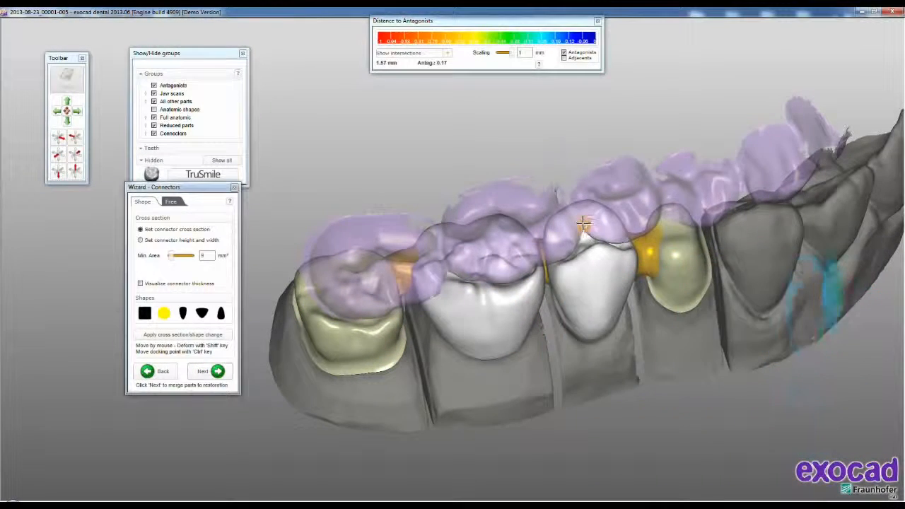
{"action": "right_click_drag", "start_coordinate": [583, 223], "coordinate": [584, 225]}
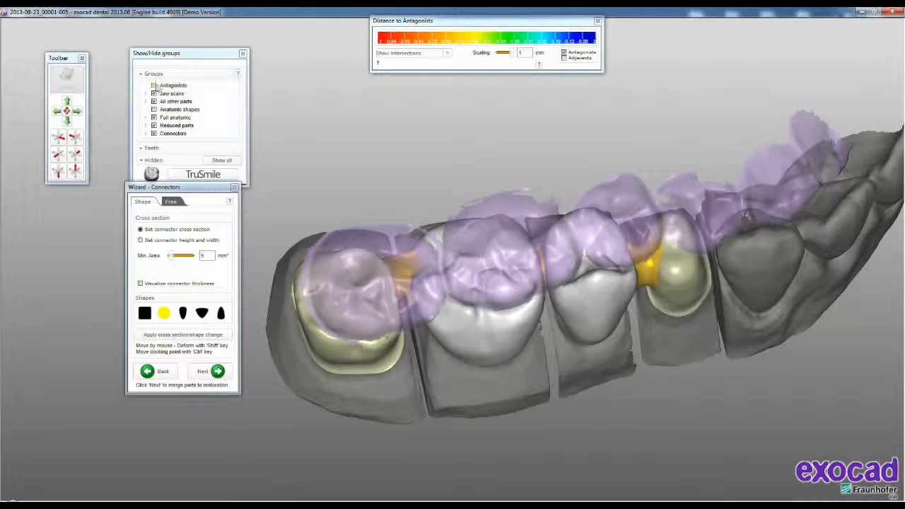
{"action": "left_click", "coordinate": [154, 85]}
{"action": "right_click_drag", "start_coordinate": [632, 188], "coordinate": [658, 189]}
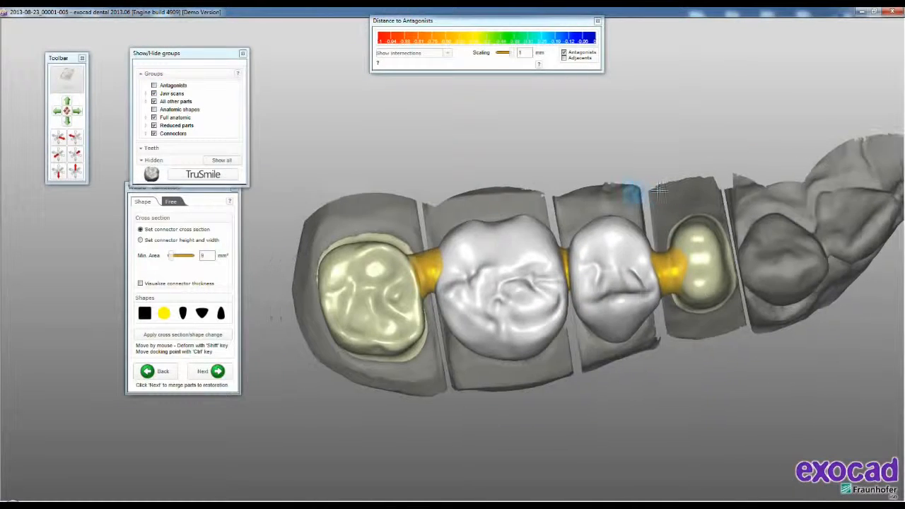
- Reposition the connectors between teeth 24 to 27 and switch their sizing to connector height and width
{"action": "scroll", "coordinate": [440, 271], "scroll_direction": "up", "scroll_amount": 5}
{"action": "middle_click_drag", "start_coordinate": [445, 273], "coordinate": [471, 263]}
{"action": "mouse_move", "coordinate": [471, 263]}
{"action": "right_mouse_down"}
{"action": "mouse_move", "coordinate": [479, 255]}
{"action": "mouse_move", "coordinate": [455, 245]}
{"action": "mouse_move", "coordinate": [530, 252]}
{"action": "mouse_move", "coordinate": [549, 234]}
{"action": "mouse_move", "coordinate": [440, 254]}
{"action": "mouse_move", "coordinate": [653, 261]}
{"action": "mouse_move", "coordinate": [627, 267]}
{"action": "right_mouse_up"}
{"action": "left_click_drag", "start_coordinate": [602, 266], "coordinate": [605, 240]}
{"action": "left_click_drag", "start_coordinate": [769, 276], "coordinate": [752, 223]}
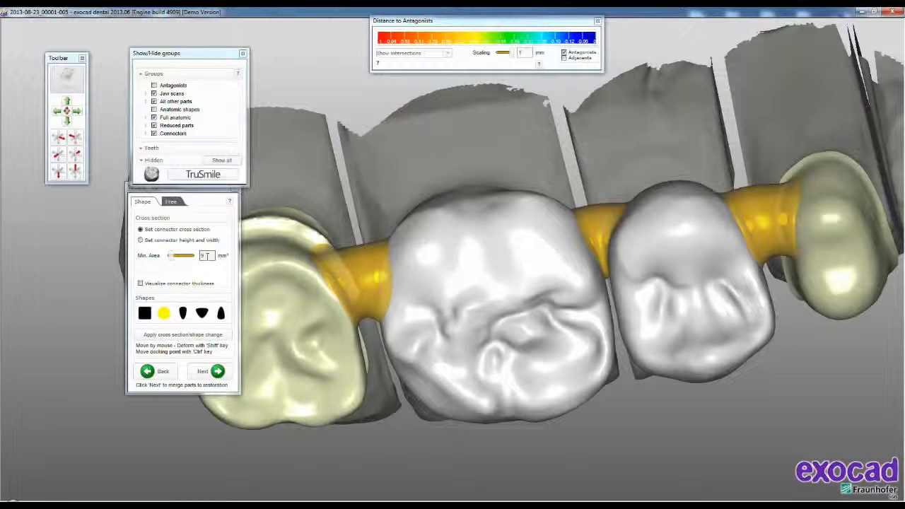
{"action": "left_click", "coordinate": [142, 241]}
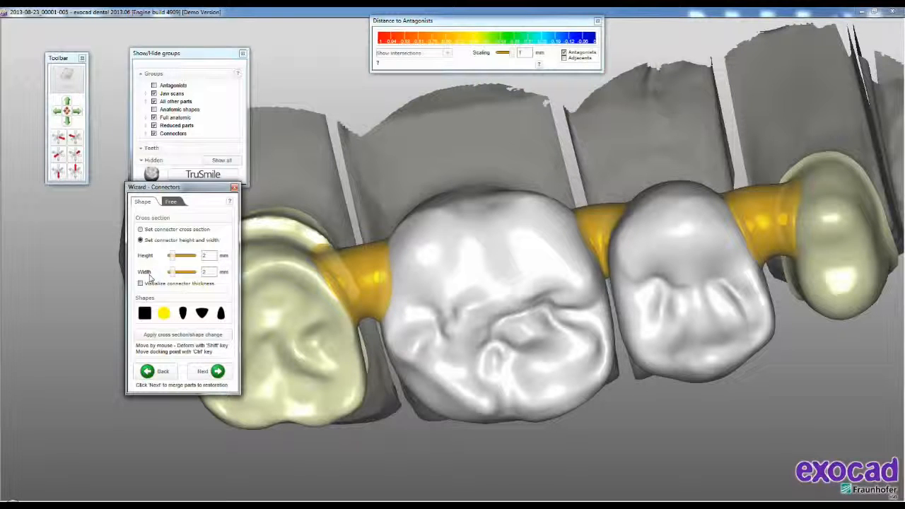
- Apply the narrow tapered cross-section to the connectors and replace it with the inverted triangle shape
{"action": "left_click", "coordinate": [184, 316]}
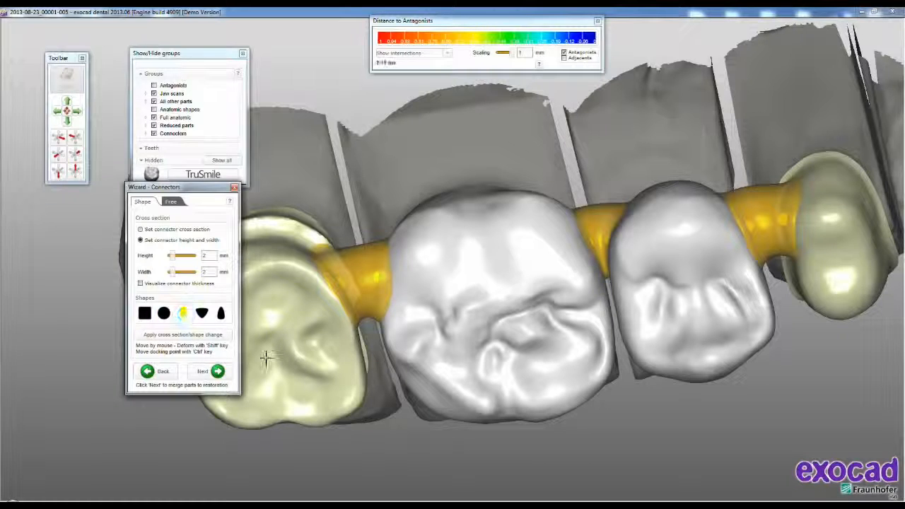
{"action": "left_click", "coordinate": [182, 336]}
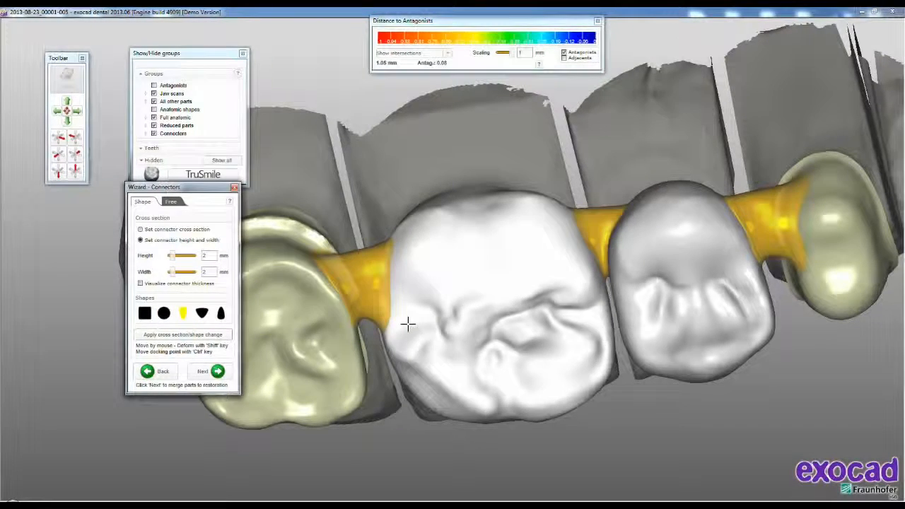
{"action": "left_click", "coordinate": [203, 313]}
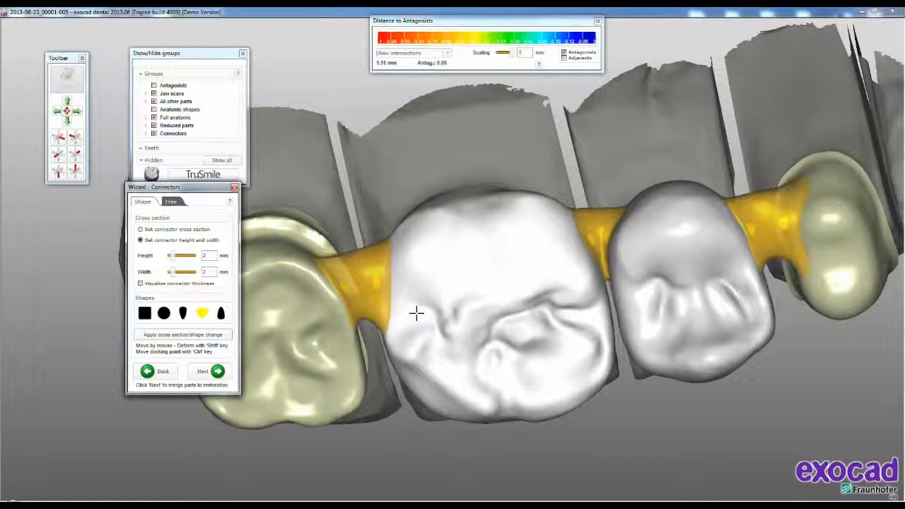
{"action": "right_click_drag", "start_coordinate": [507, 319], "coordinate": [507, 309]}
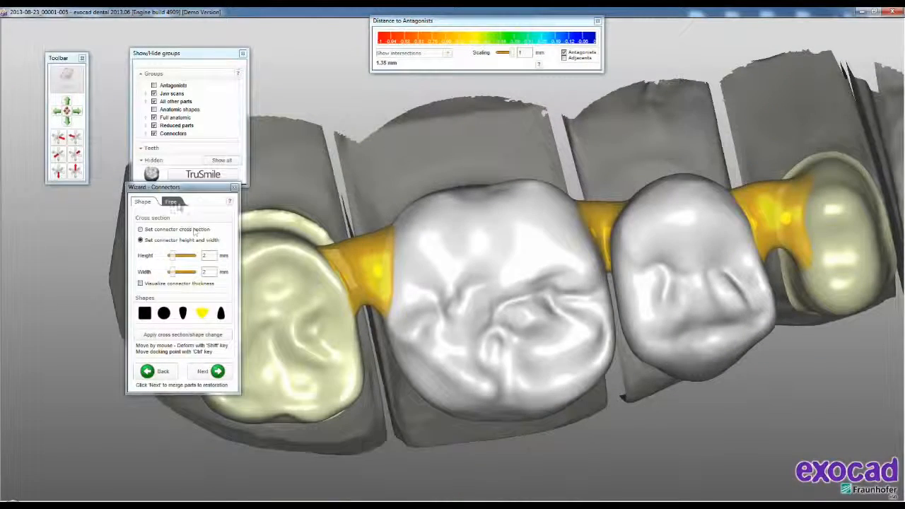
- Free-shape the connector between teeth 26 and 27, pulling its docking-edge control points inward on tooth 26
{"action": "left_click", "coordinate": [173, 202]}
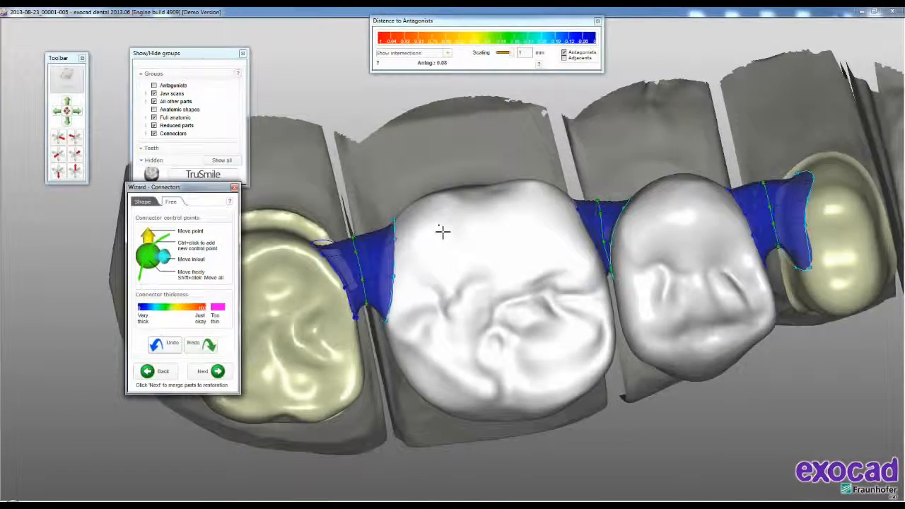
{"action": "right_click_drag", "start_coordinate": [473, 249], "coordinate": [473, 248]}
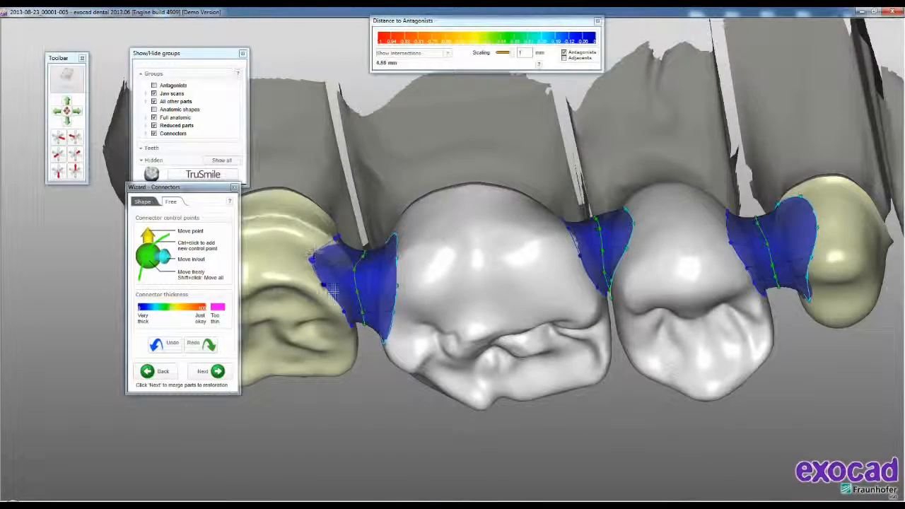
{"action": "right_click_drag", "start_coordinate": [356, 266], "coordinate": [522, 216]}
{"action": "scroll", "coordinate": [493, 262], "scroll_direction": "up", "scroll_amount": 3}
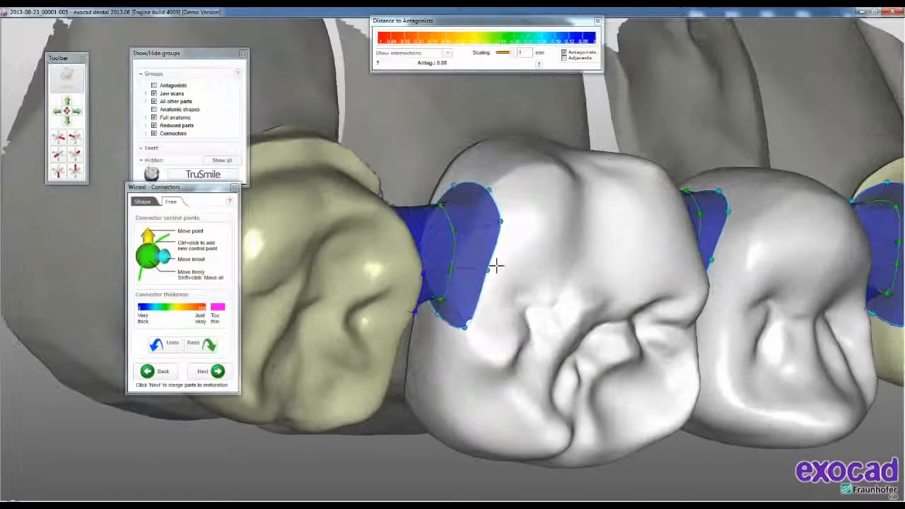
{"action": "left_click_drag", "start_coordinate": [488, 269], "coordinate": [483, 266]}
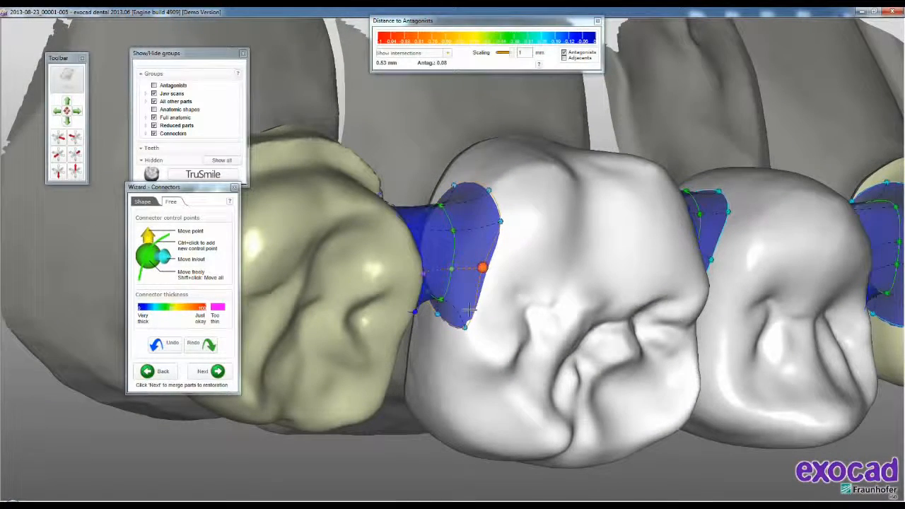
{"action": "left_click_drag", "start_coordinate": [465, 328], "coordinate": [462, 316]}
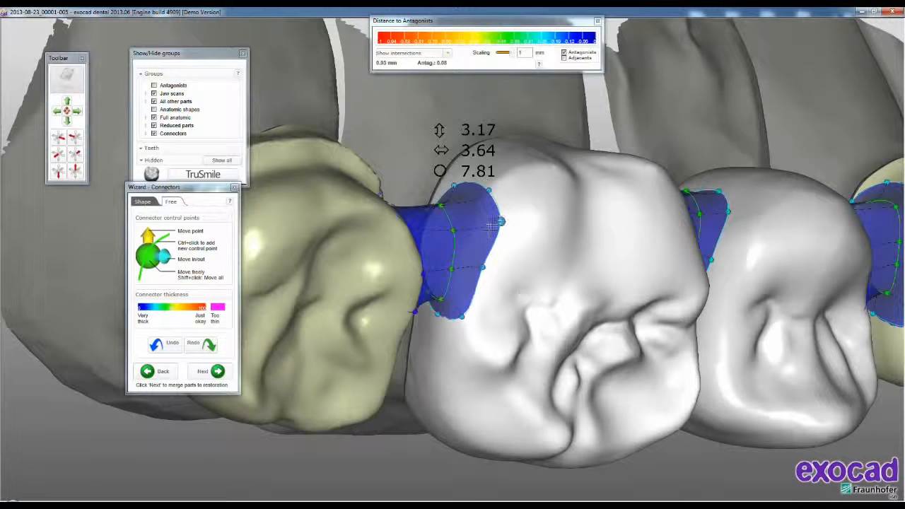
{"action": "left_click_drag", "start_coordinate": [502, 221], "coordinate": [494, 223]}
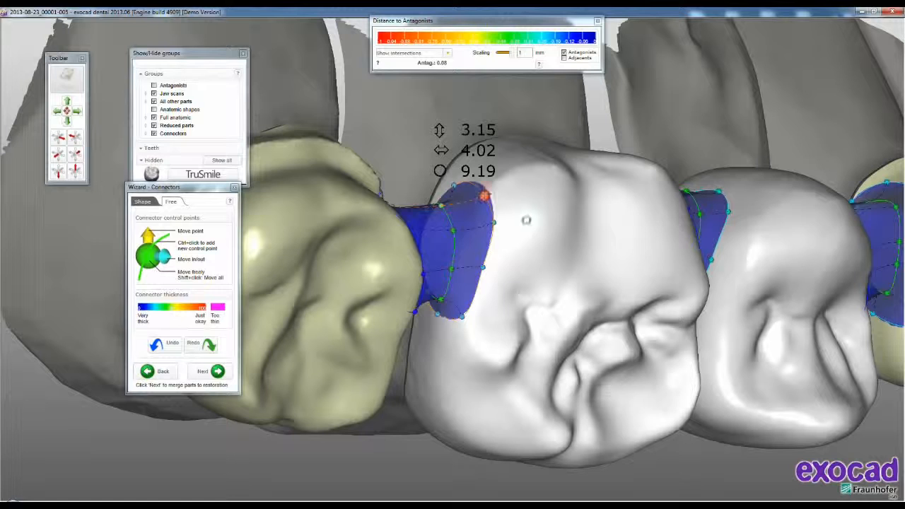
{"action": "left_click_drag", "start_coordinate": [502, 175], "coordinate": [481, 140]}
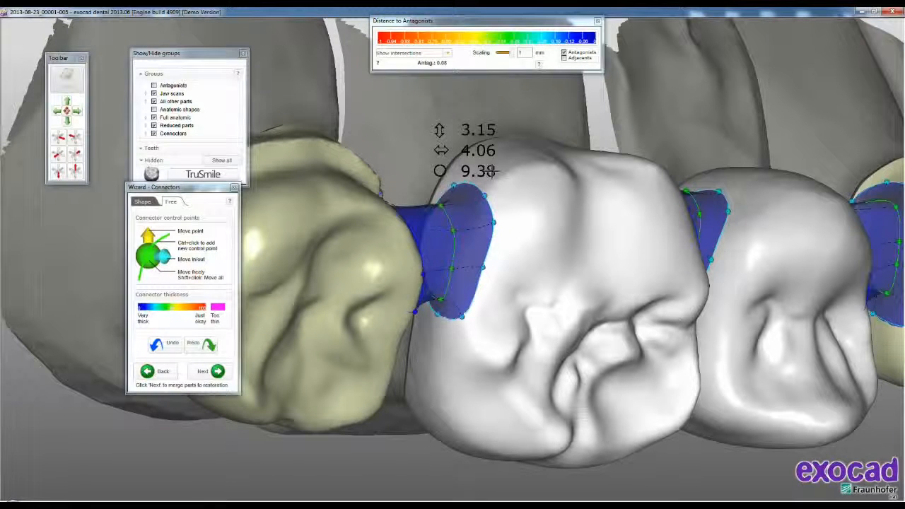
- Merge the teeth 24 to 27 and their connectors into one bridge, inspect it and finish the wizard
{"action": "left_click", "coordinate": [213, 372]}
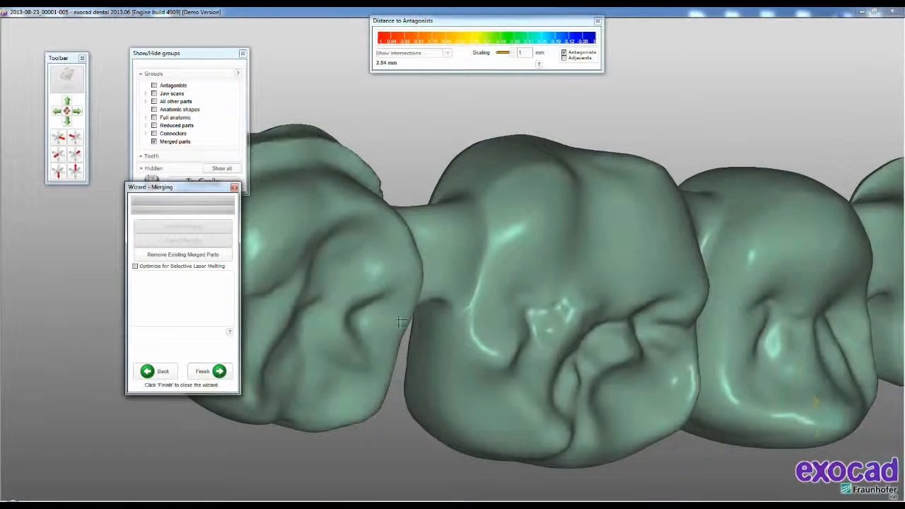
{"action": "right_click_drag", "start_coordinate": [598, 301], "coordinate": [561, 295]}
{"action": "scroll", "coordinate": [561, 295], "scroll_direction": "down", "scroll_amount": 2}
{"action": "right_click_drag", "start_coordinate": [584, 372], "coordinate": [585, 365]}
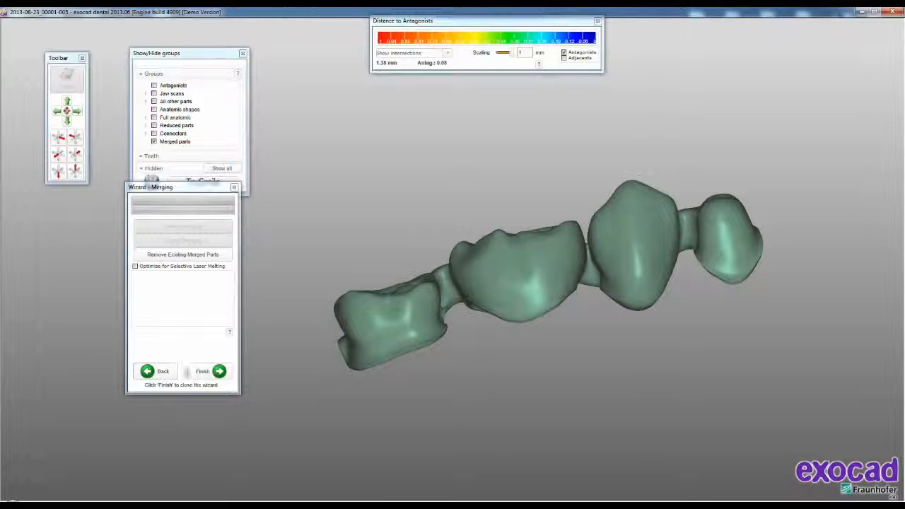
{"action": "left_click", "coordinate": [199, 372]}
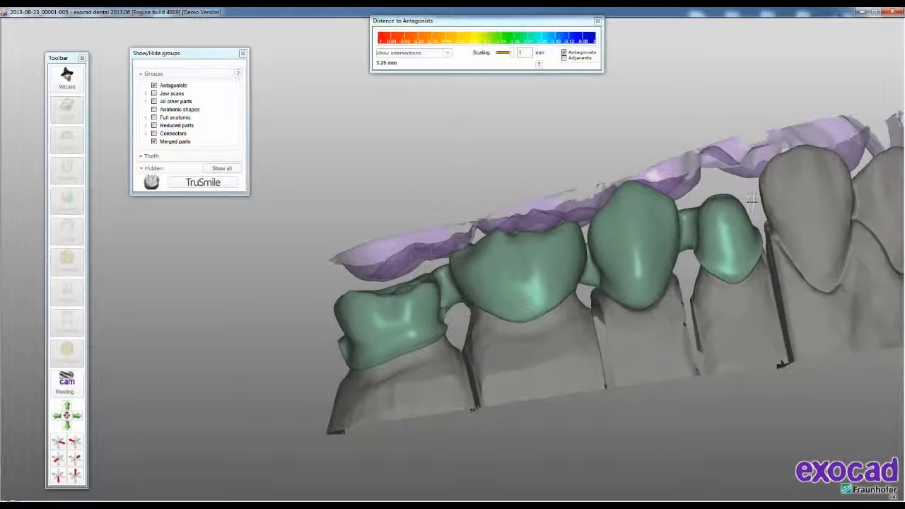
- Delete the merged bridge on teeth 24 to 27 and merge its parts again with the design wizard
{"action": "right_click", "coordinate": [215, 240]}
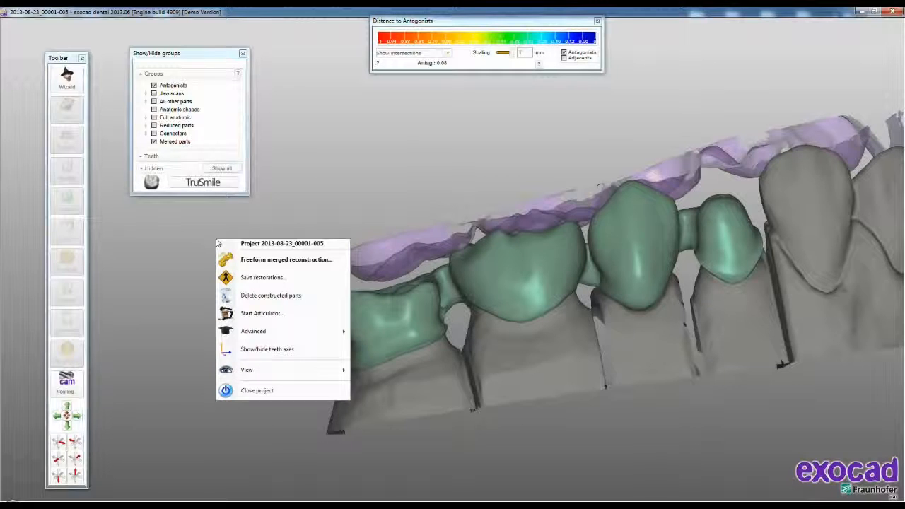
{"action": "left_click", "coordinate": [258, 297]}
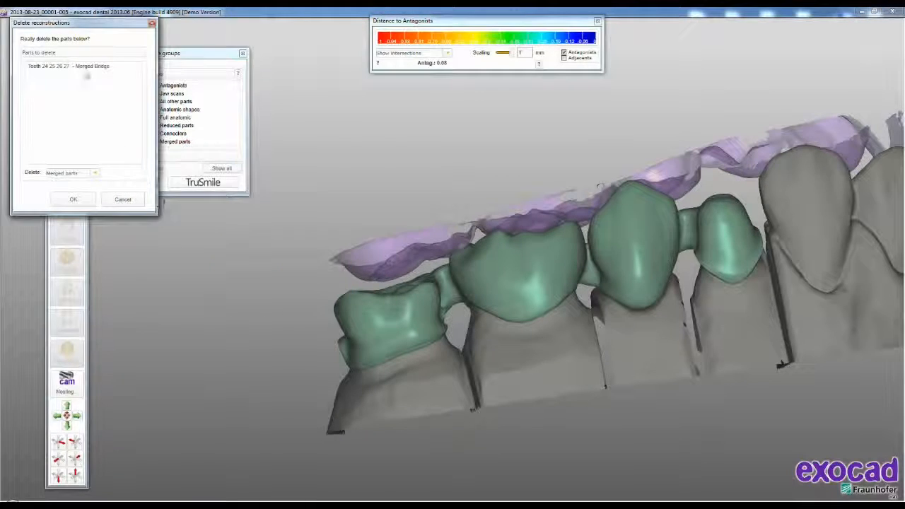
{"action": "left_click", "coordinate": [75, 199]}
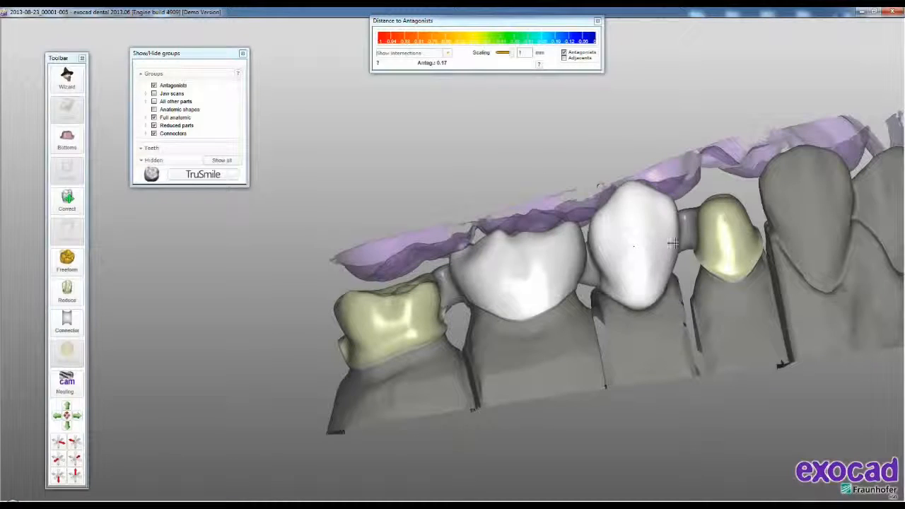
{"action": "right_click", "coordinate": [293, 131]}
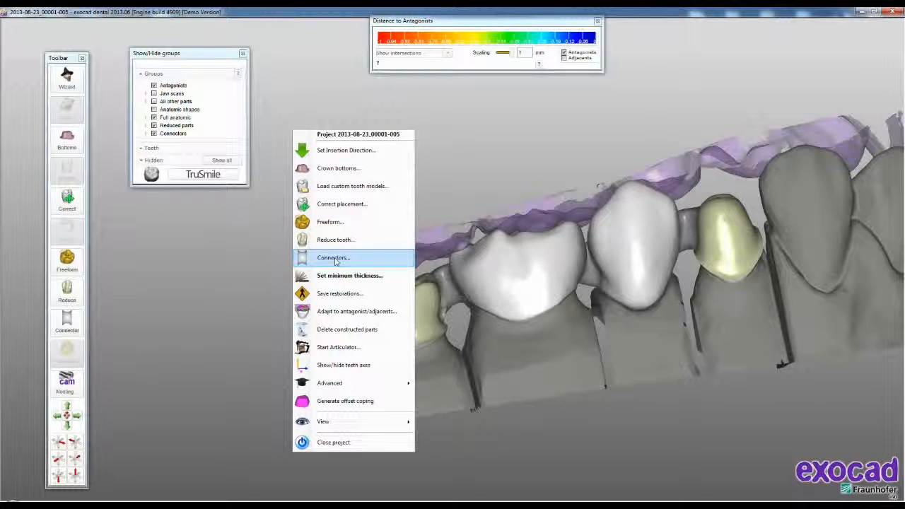
{"action": "left_click", "coordinate": [71, 80]}
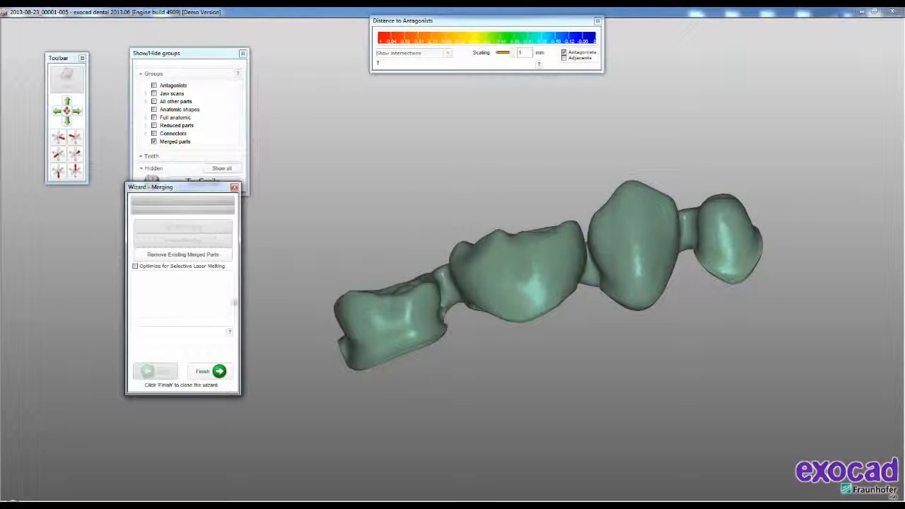
{"action": "left_click", "coordinate": [211, 372]}
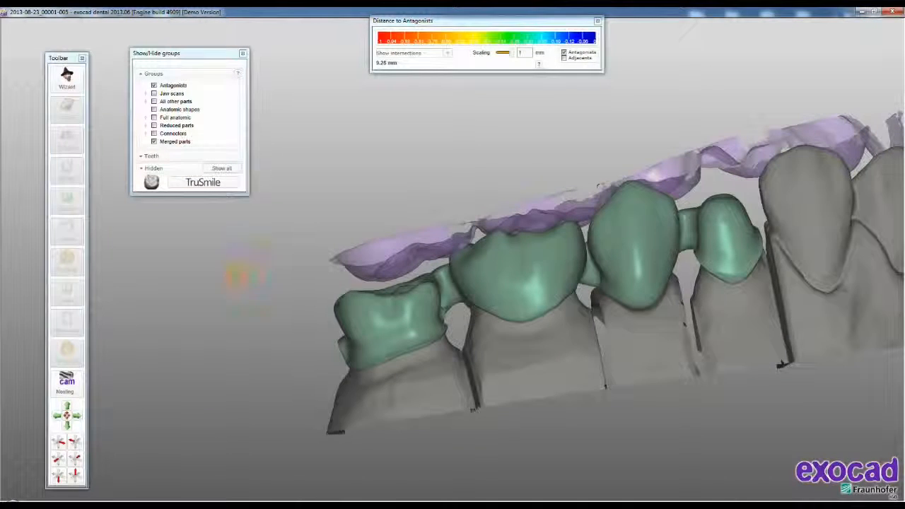
- Save the restorations, accepting the existing merged bridge
{"action": "right_click", "coordinate": [237, 280]}
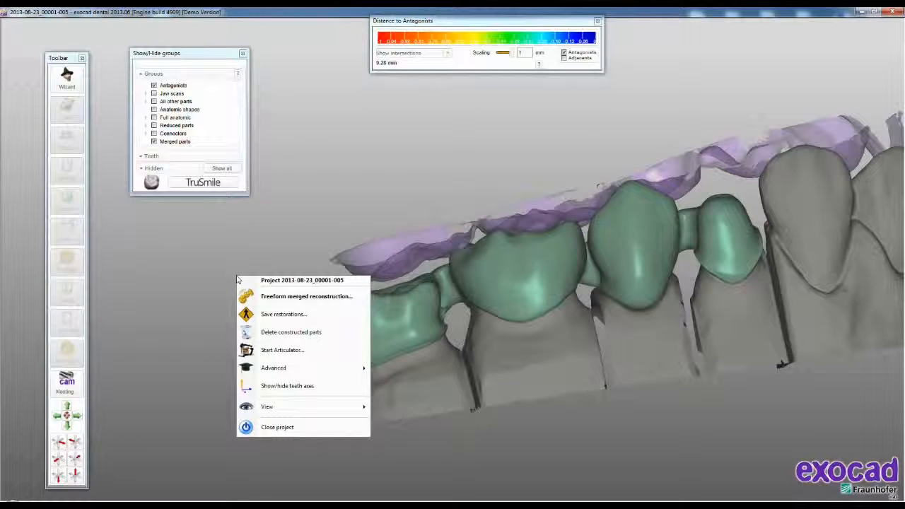
{"action": "left_click", "coordinate": [280, 315]}
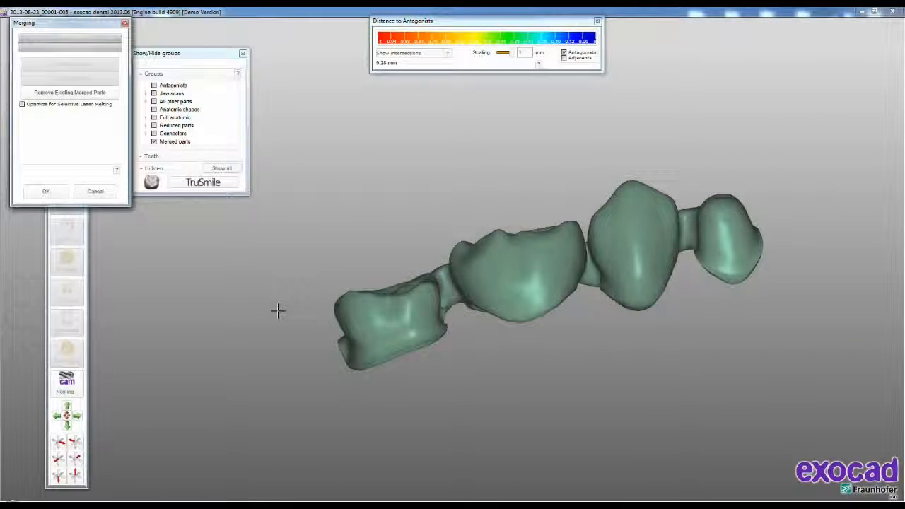
{"action": "left_click", "coordinate": [60, 198]}
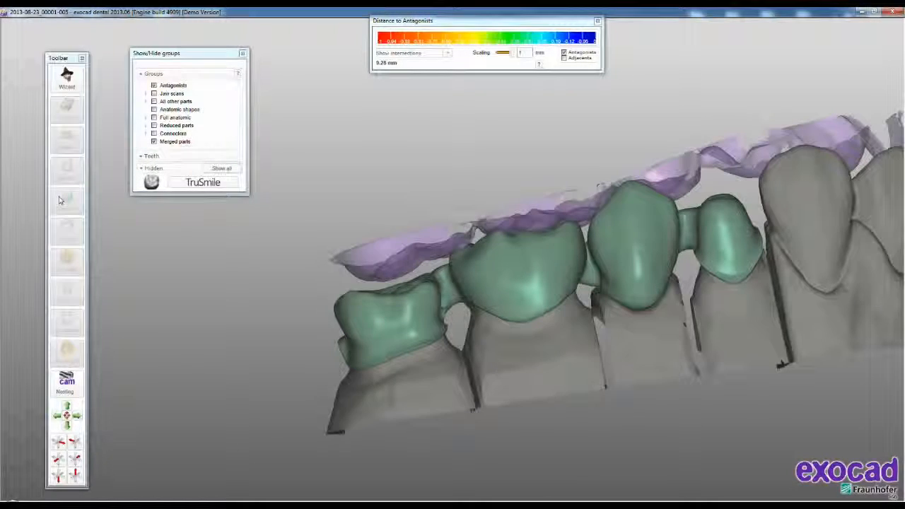